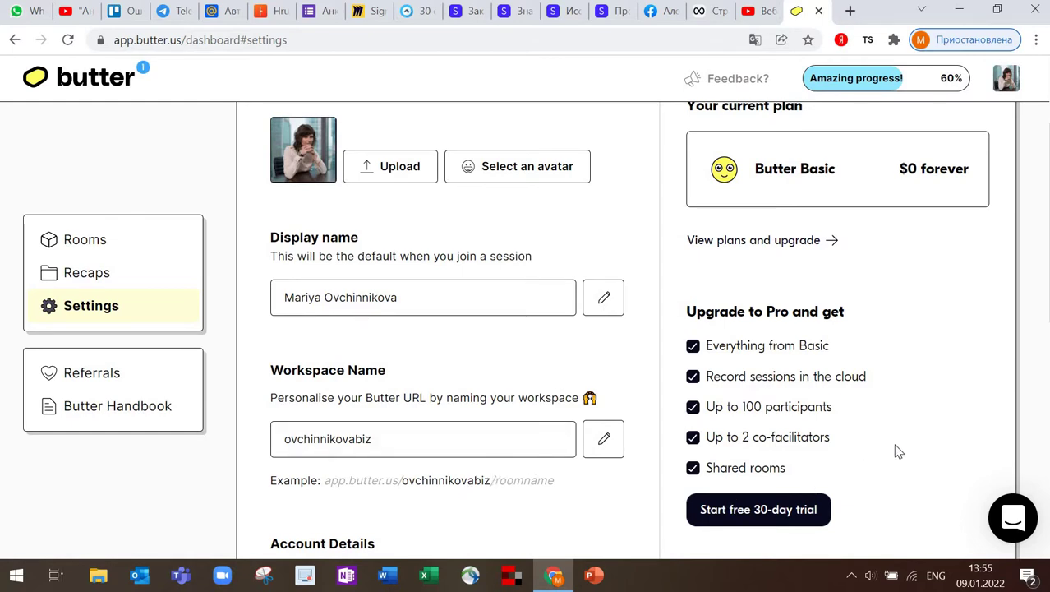
# Examine the current plan and compare the prices and features of the Basic, Pro and Legendairy plans
pyautogui.scroll(2, 891, 394)
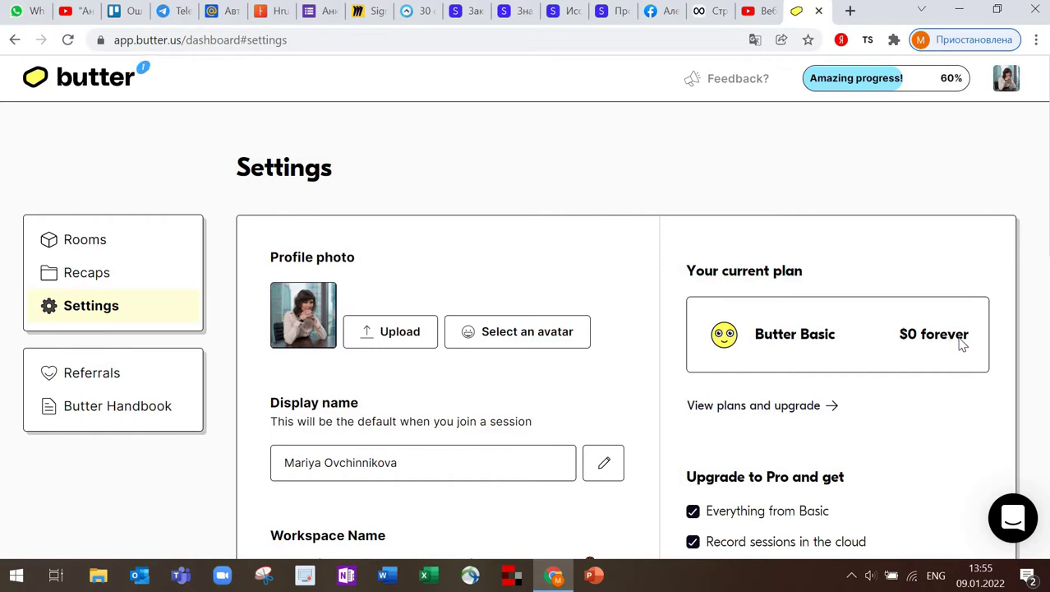
pyautogui.scroll(-2, 863, 308)
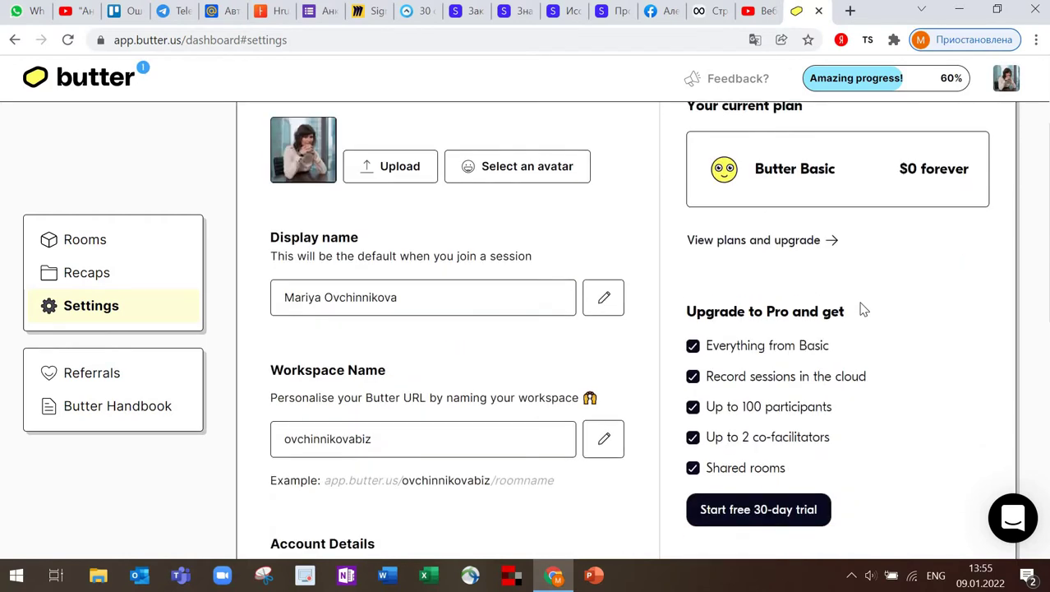
pyautogui.click(751, 239)
pyautogui.scroll(-2, 263, 304)
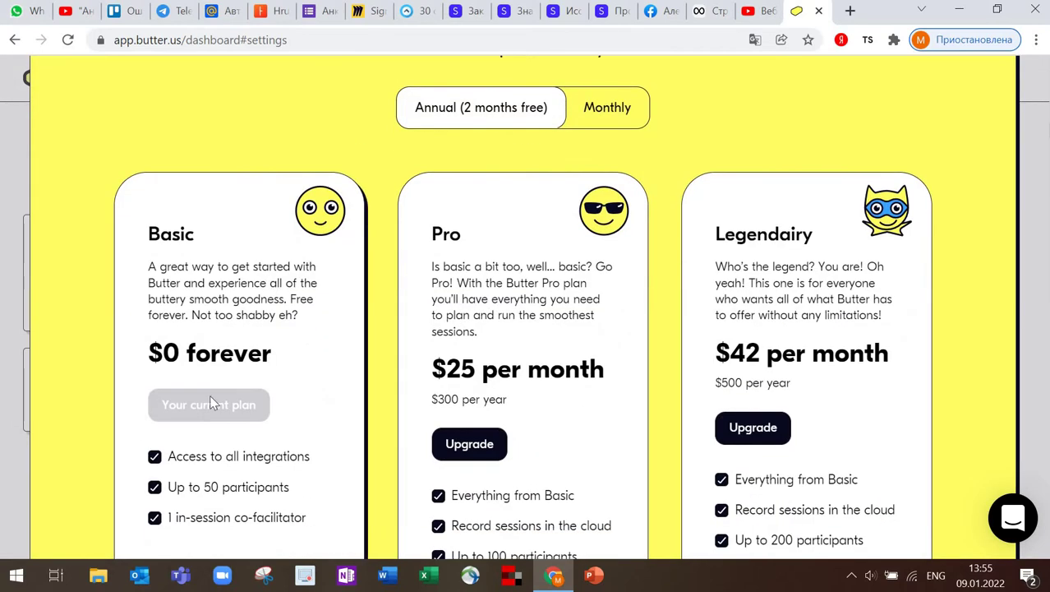
pyautogui.scroll(-1, 247, 321)
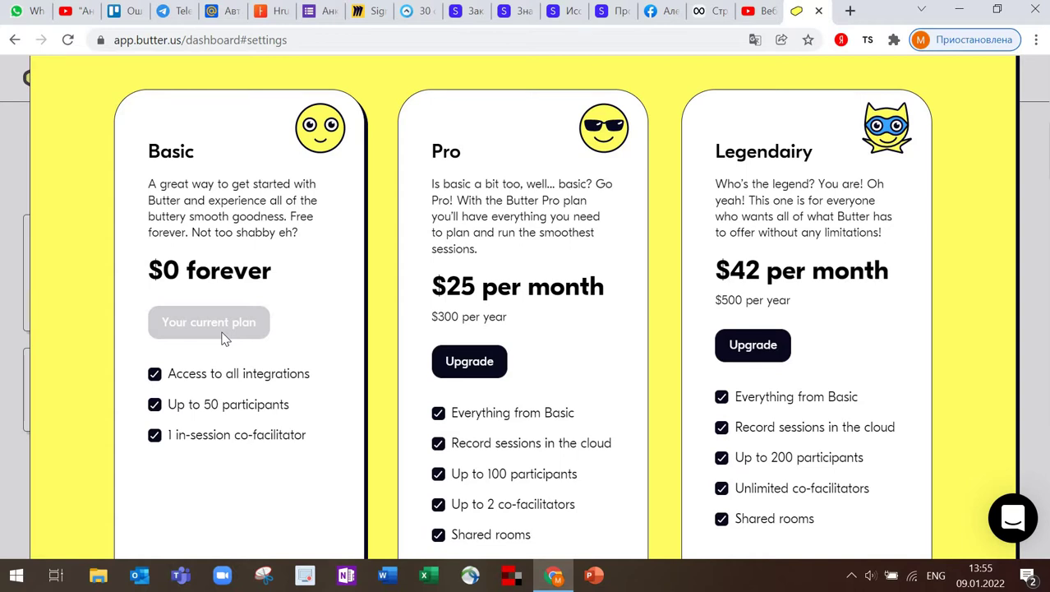
pyautogui.scroll(3, 227, 68)
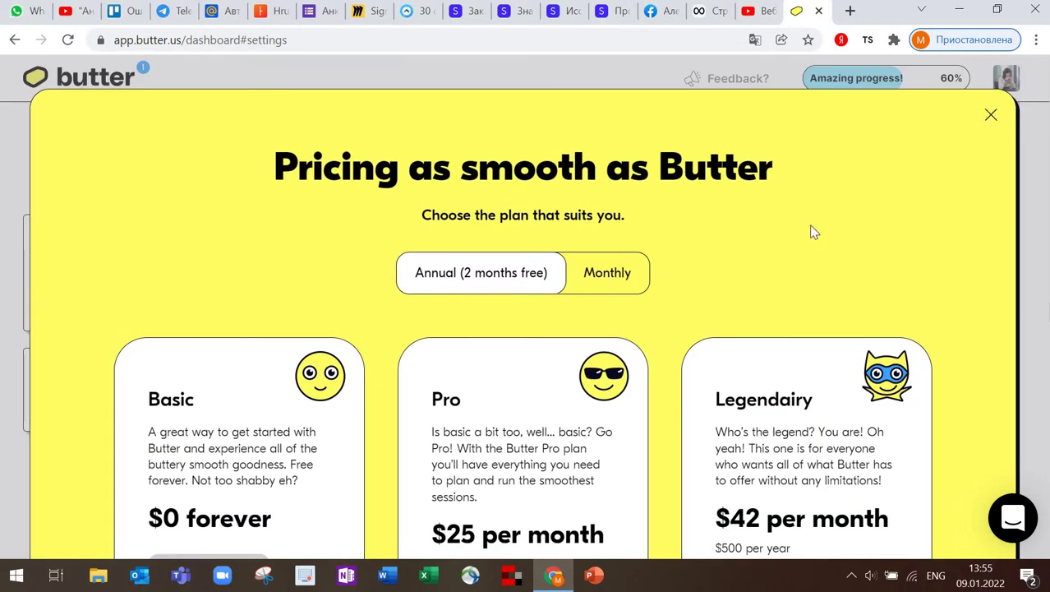
pyautogui.click(991, 115)
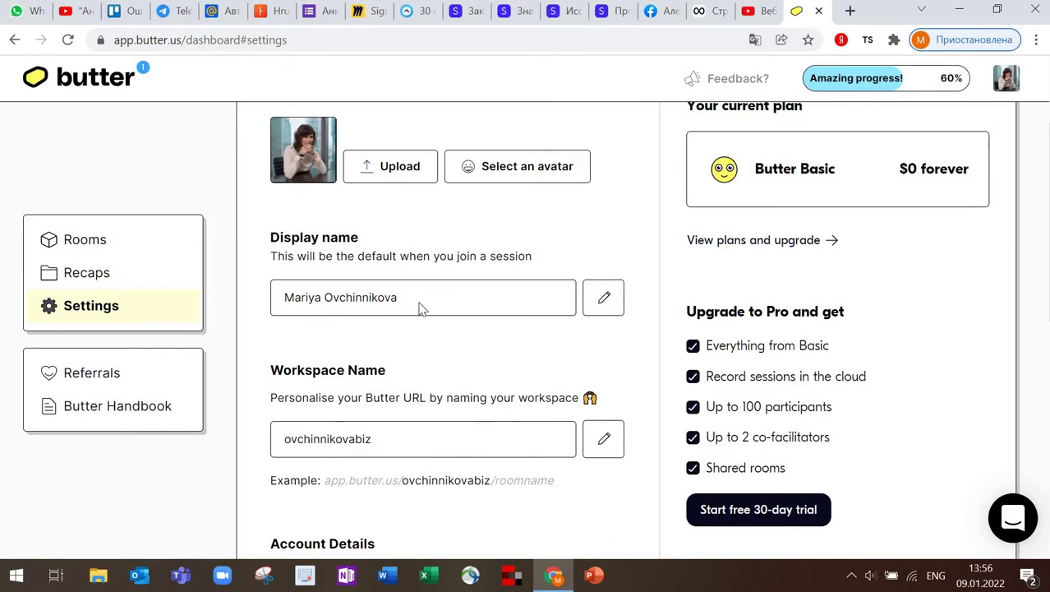
# Examine the remaining account settings, including account details, product updates, notification emails and account deletion
pyautogui.scroll(-4, 457, 297)
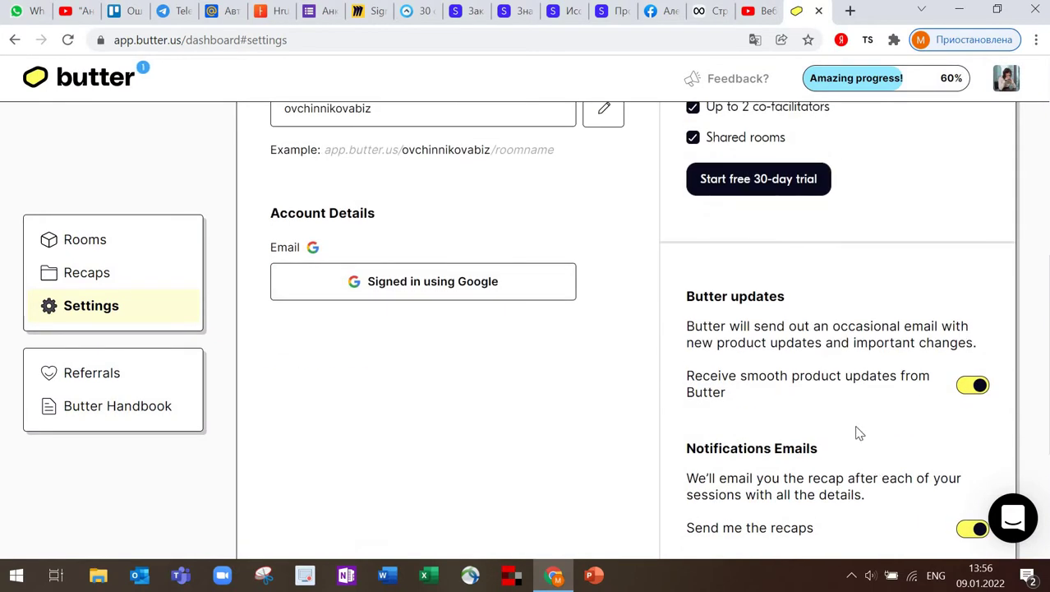
pyautogui.scroll(-3, 856, 429)
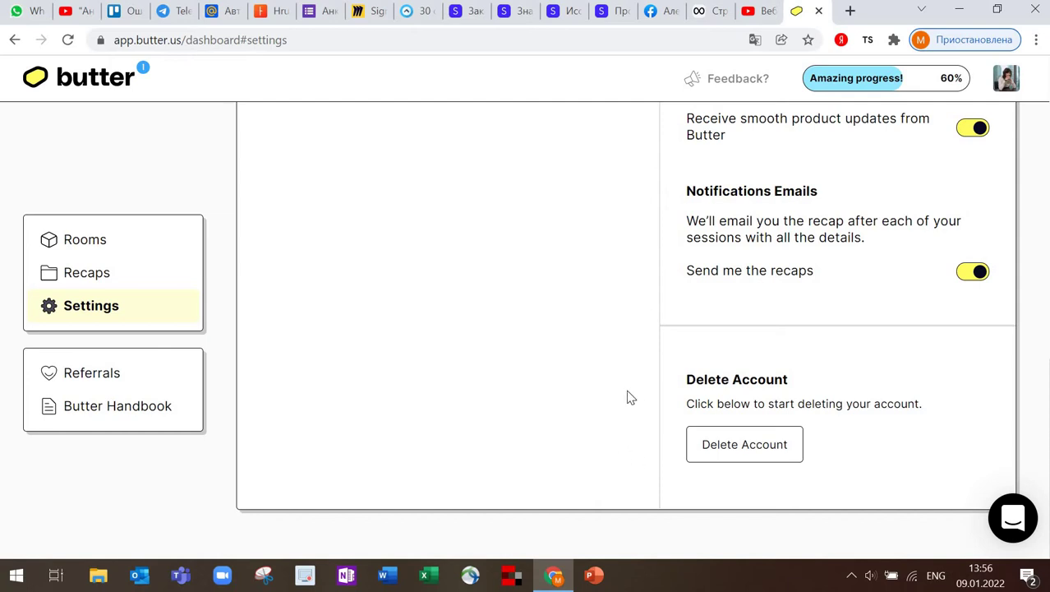
pyautogui.scroll(2, 550, 432)
pyautogui.scroll(6, 188, 277)
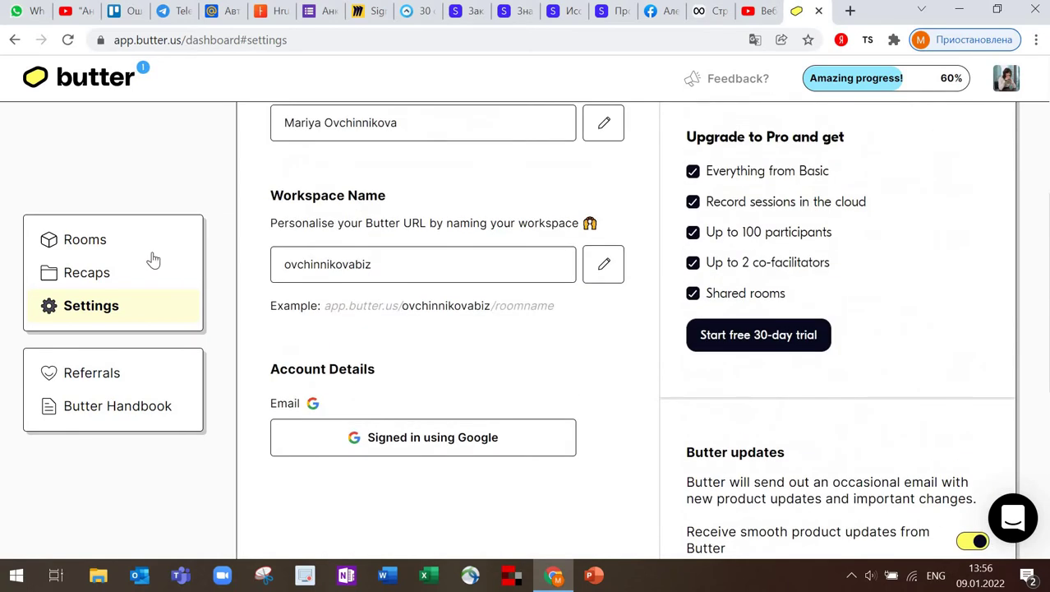
# Open the setup of the personal room from the rooms list and look through its waiting room options
pyautogui.click(111, 238)
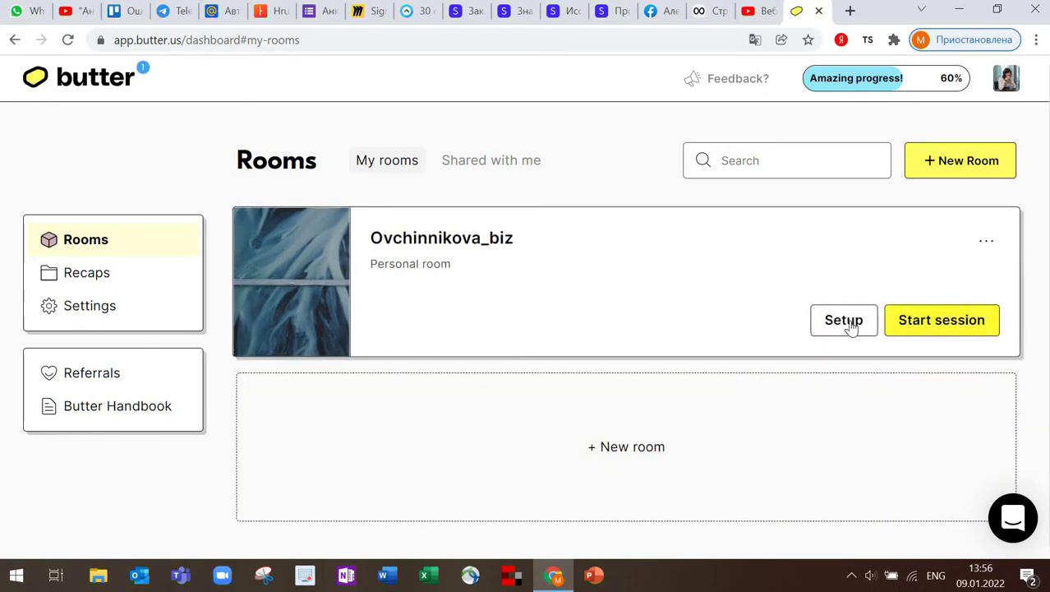
pyautogui.click(801, 351)
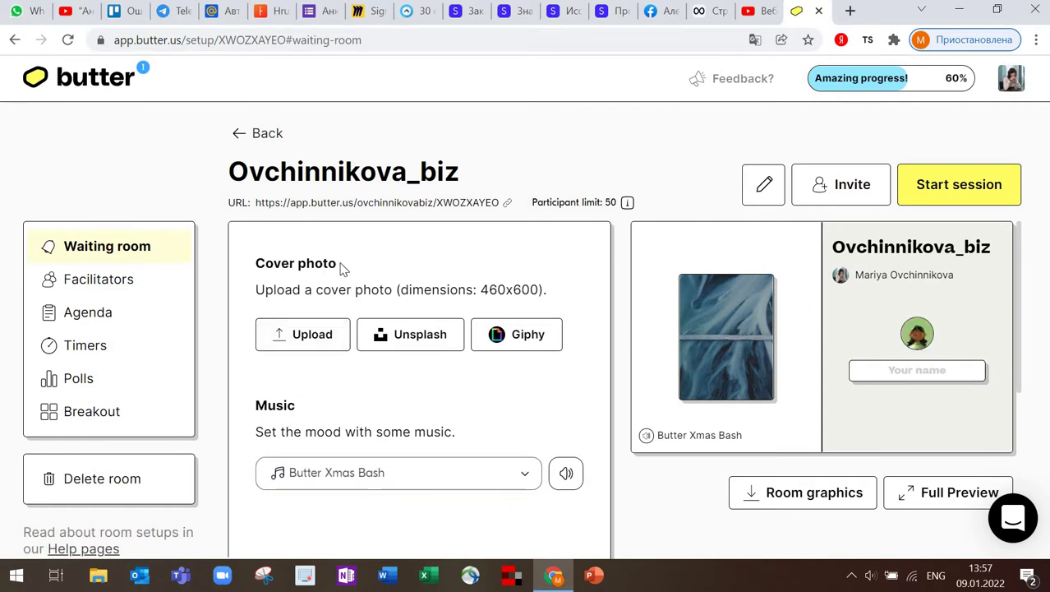
pyautogui.scroll(-3, 369, 394)
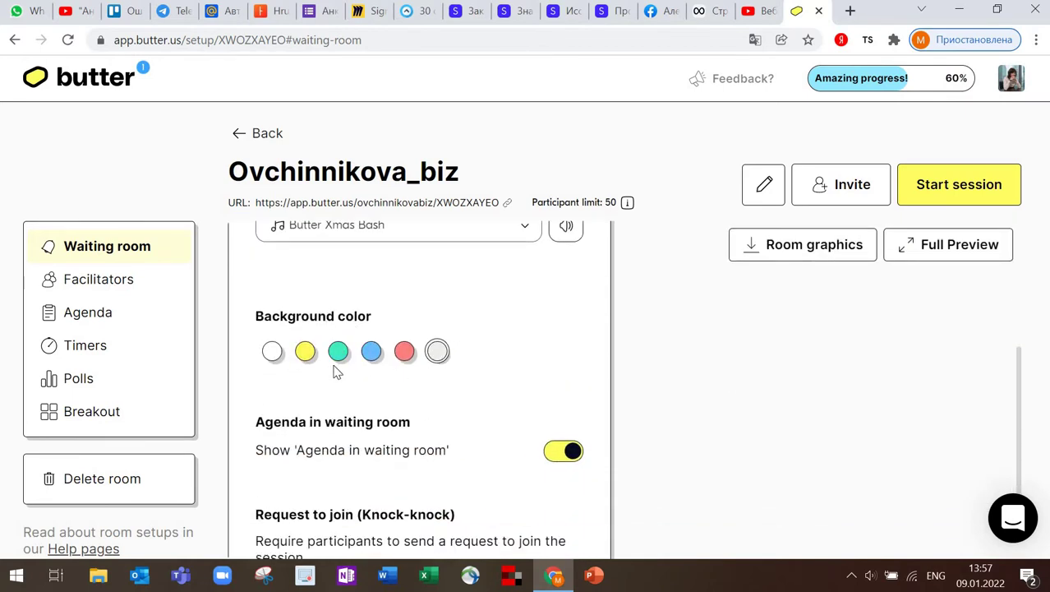
pyautogui.scroll(-1, 345, 362)
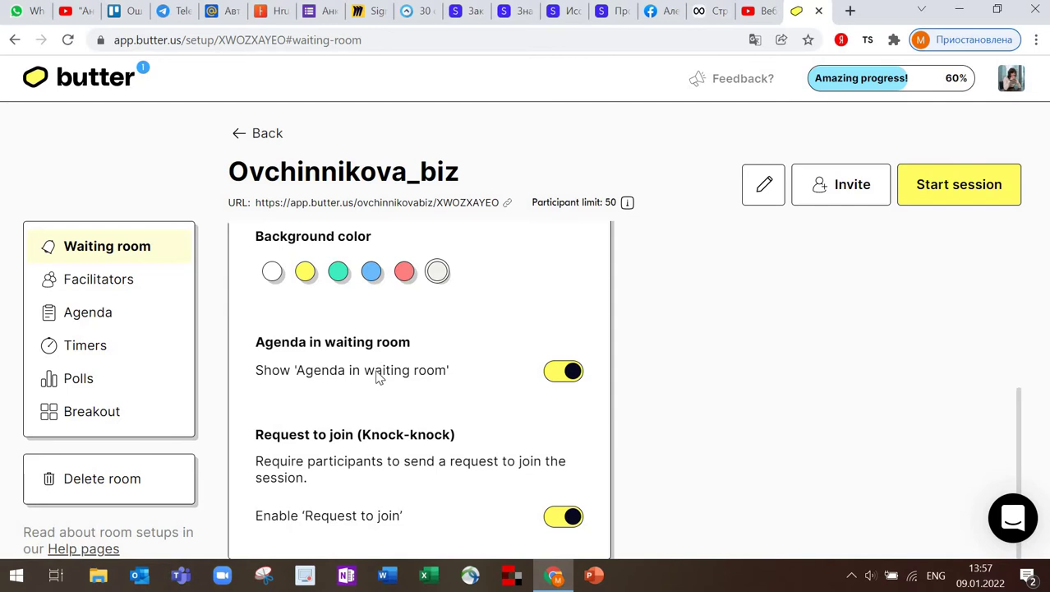
# Switch the agenda display in the waiting room off and back on
pyautogui.click(548, 378)
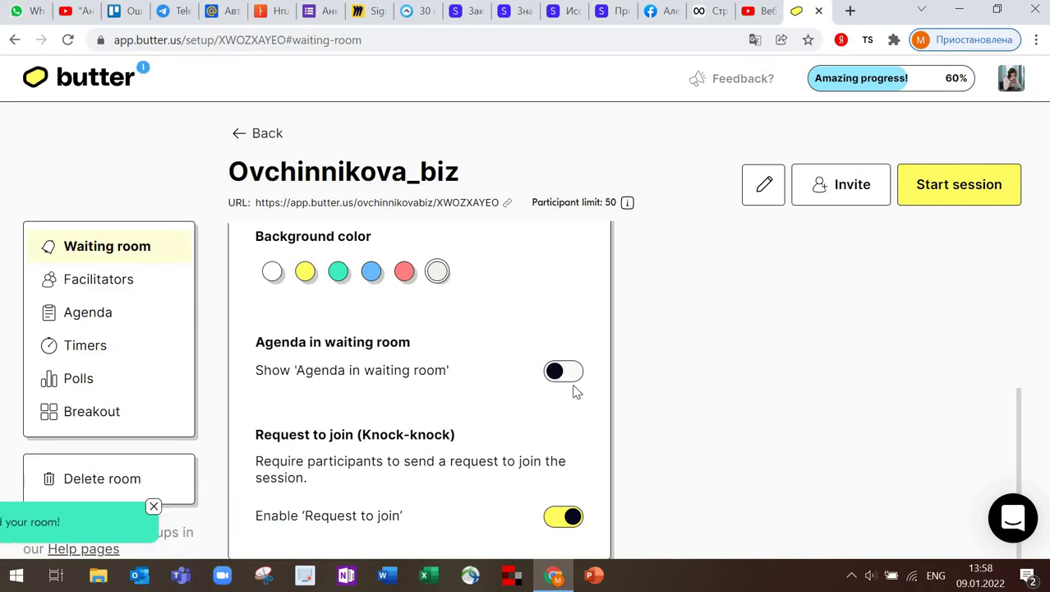
pyautogui.click(562, 371)
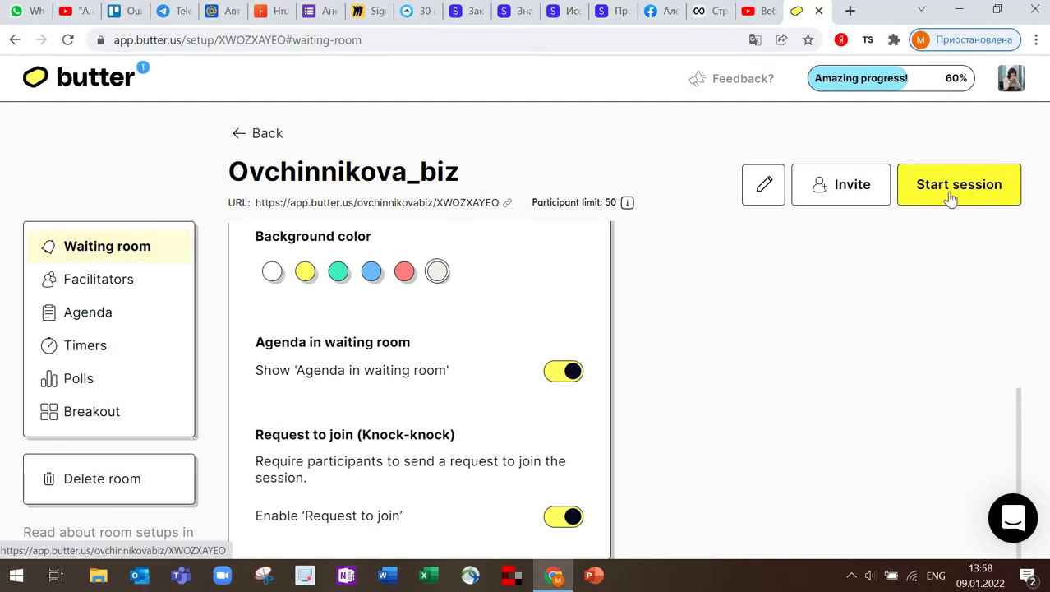
# Look over the room's facilitators and the blocks already in its agenda
pyautogui.click(93, 281)
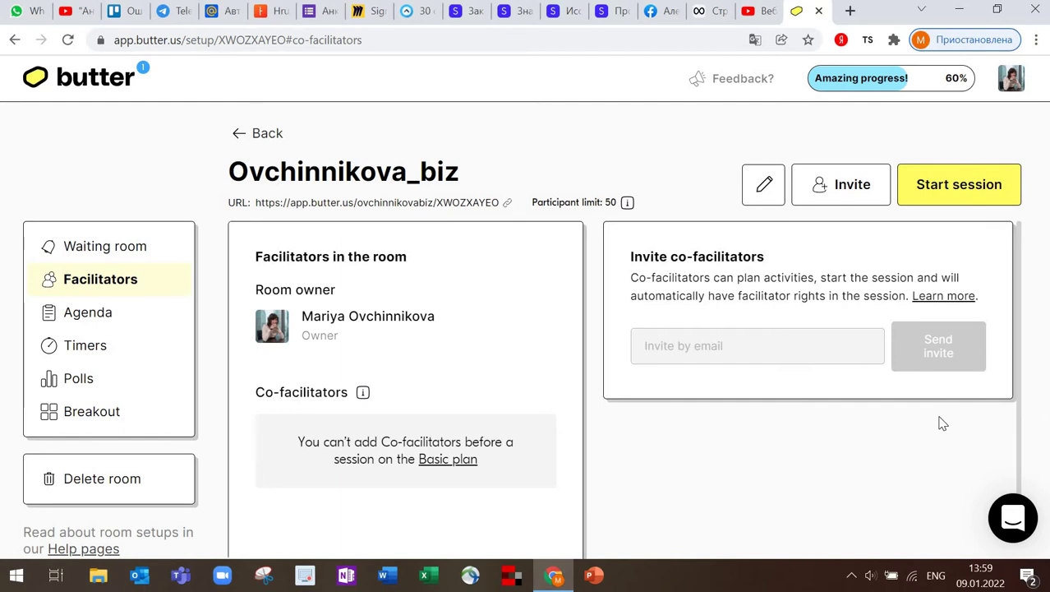
pyautogui.click(134, 317)
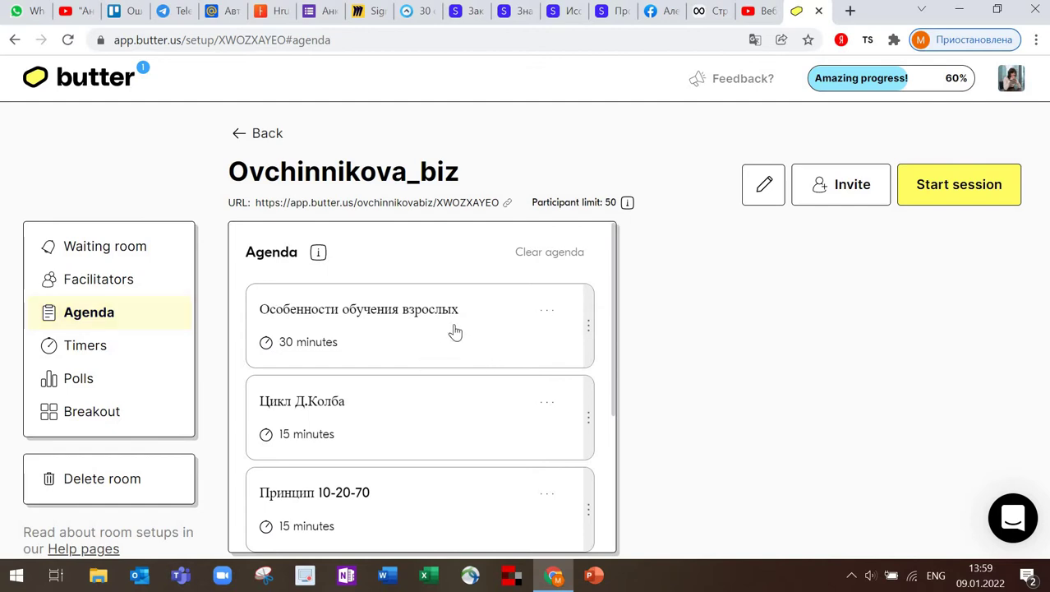
pyautogui.scroll(-3, 454, 330)
pyautogui.scroll(3, 454, 331)
pyautogui.scroll(-3, 398, 375)
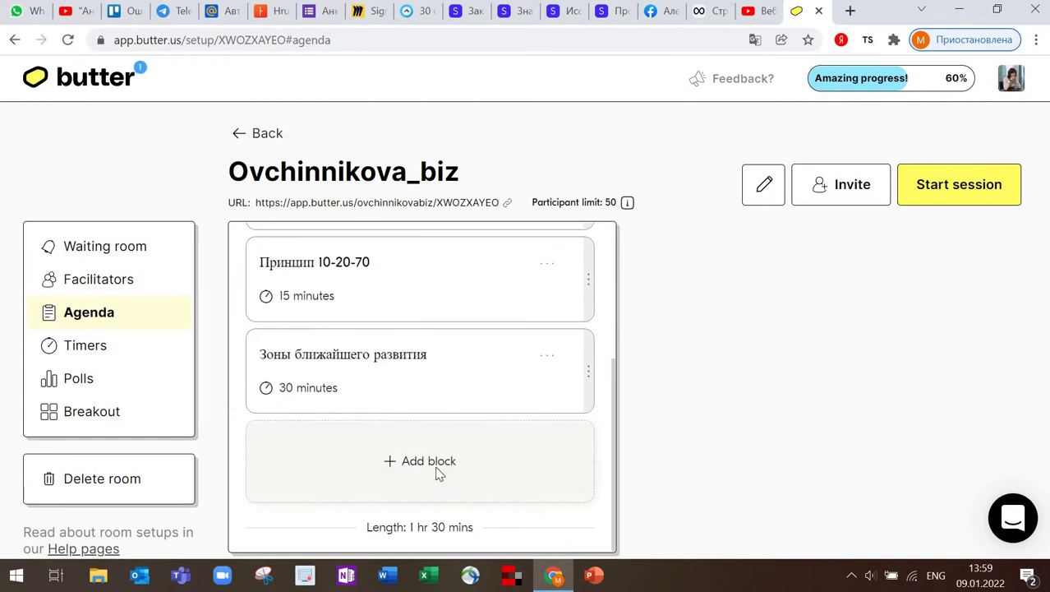
# Add an agenda block titled "Завершение модуля 1" with a duration of 15 minutes and save it
pyautogui.click(436, 472)
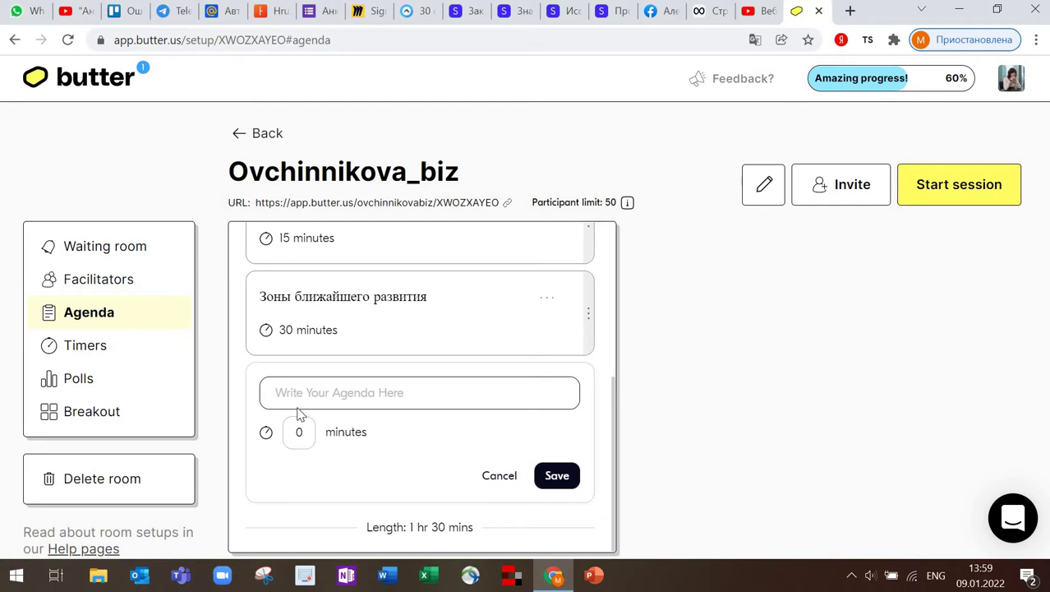
pyautogui.hotkey('alt', 'shift')
pyautogui.write('Зав')
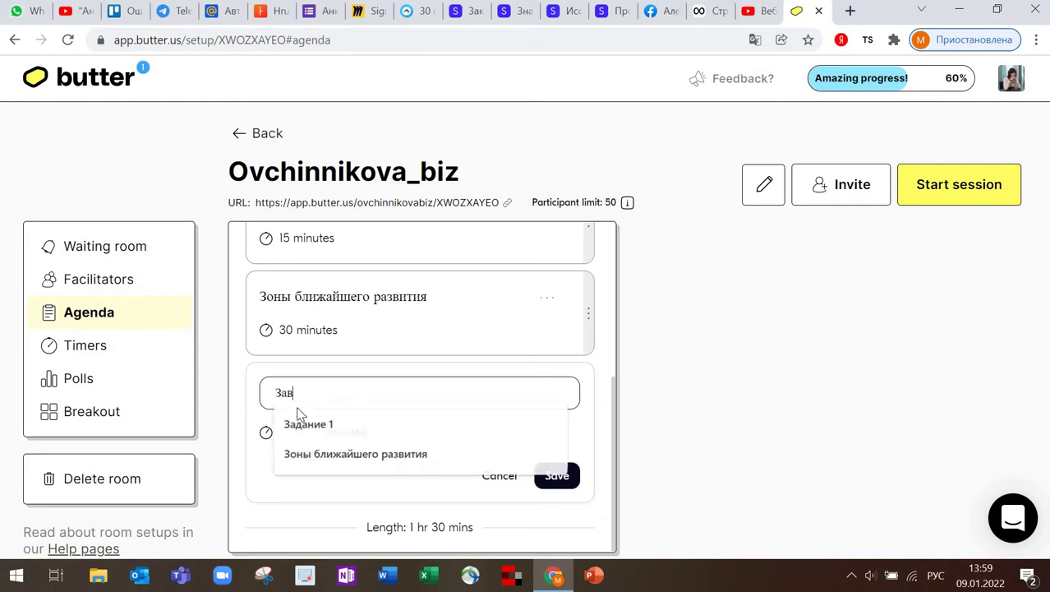
pyautogui.write('ершен')
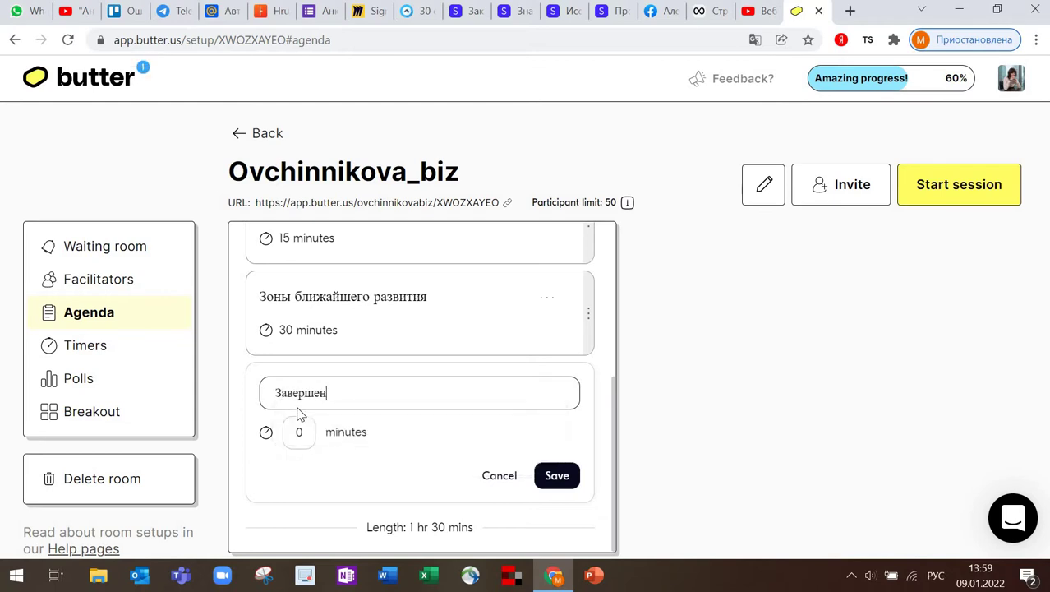
pyautogui.write('ие модуля 1')
pyautogui.click(303, 429)
pyautogui.write('15')
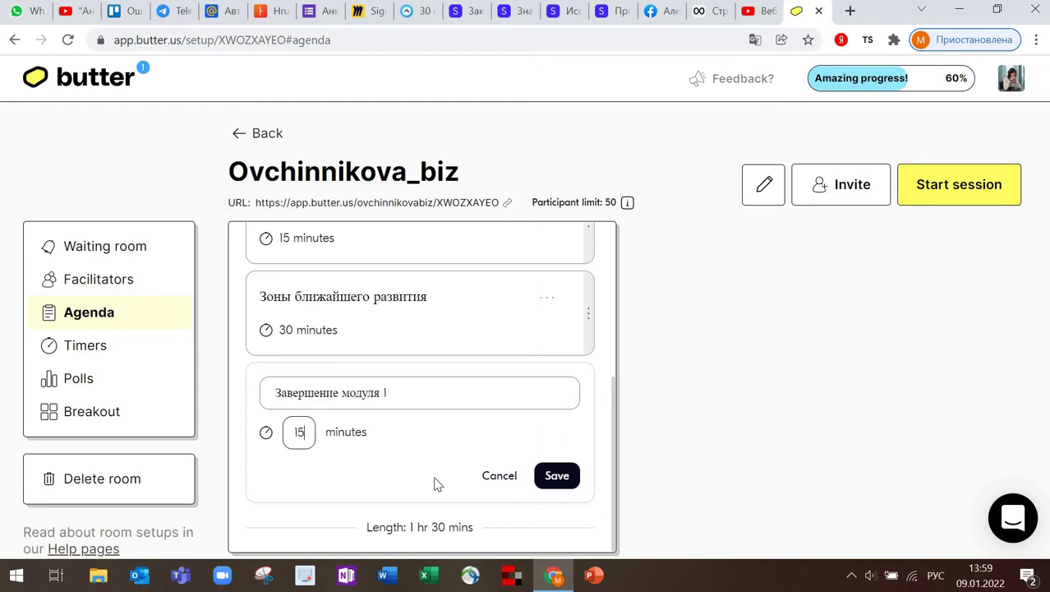
pyautogui.click(557, 477)
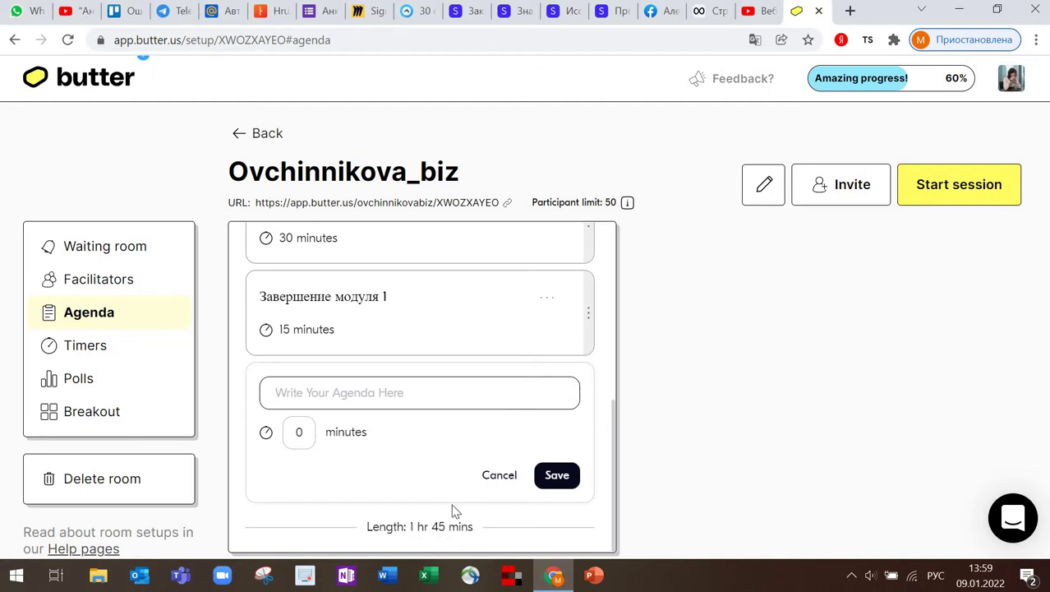
# Review the whole agenda from the first block to the closing block of module 1
pyautogui.scroll(5, 427, 427)
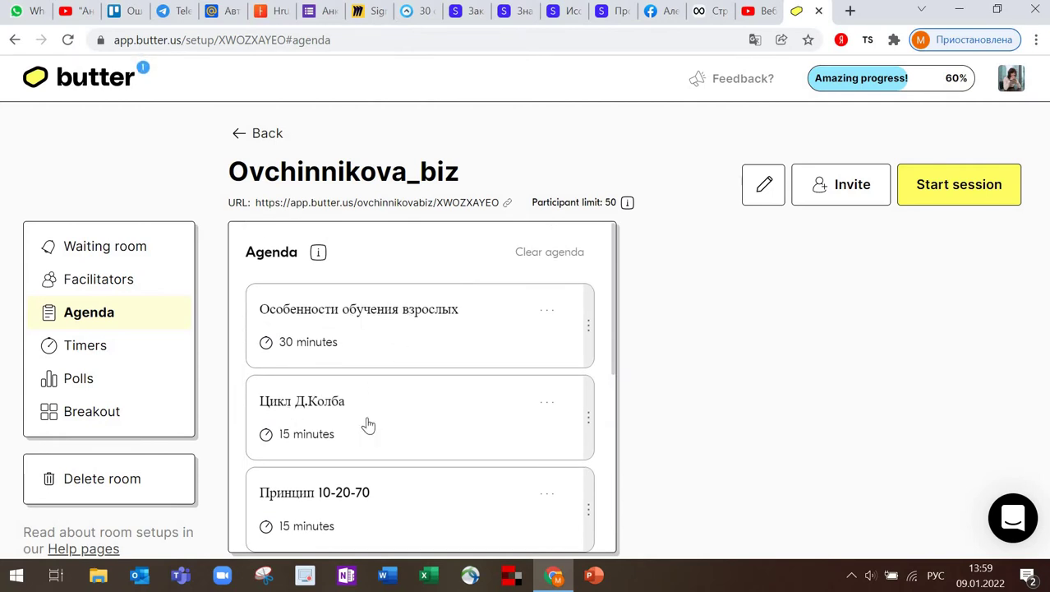
pyautogui.scroll(-1, 280, 371)
pyautogui.scroll(-2, 279, 371)
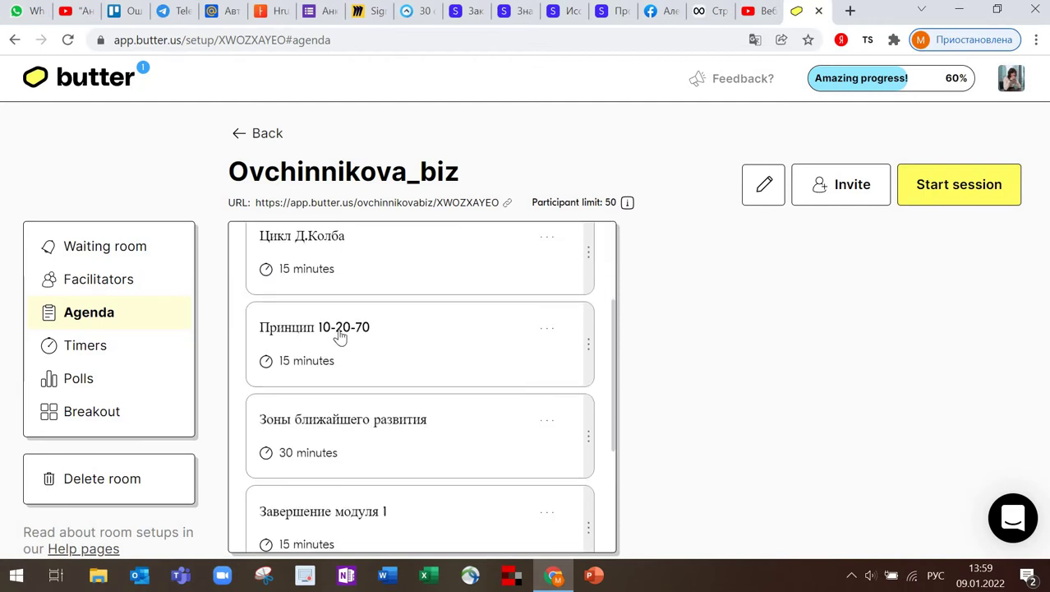
pyautogui.scroll(-1, 319, 328)
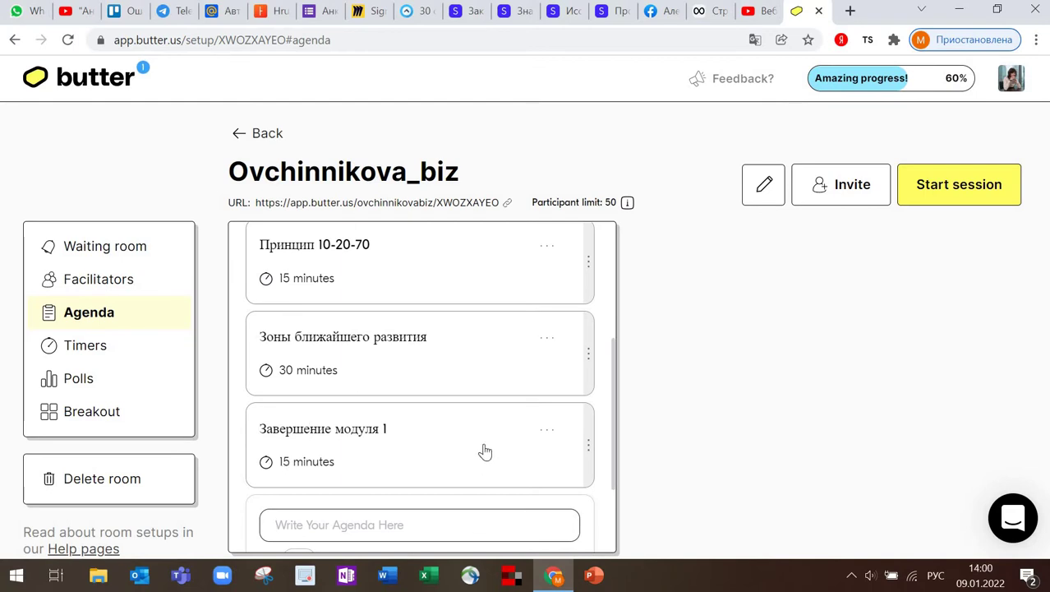
pyautogui.scroll(3, 483, 448)
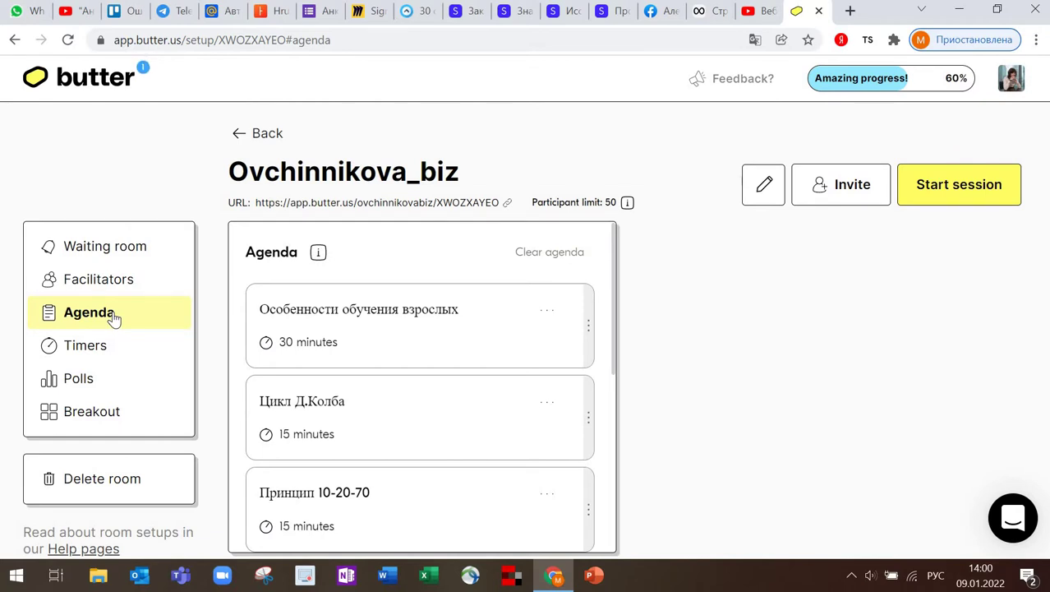
# Start a new room timer of 10 minutes with the short prompt "Перерыв"
pyautogui.click(71, 349)
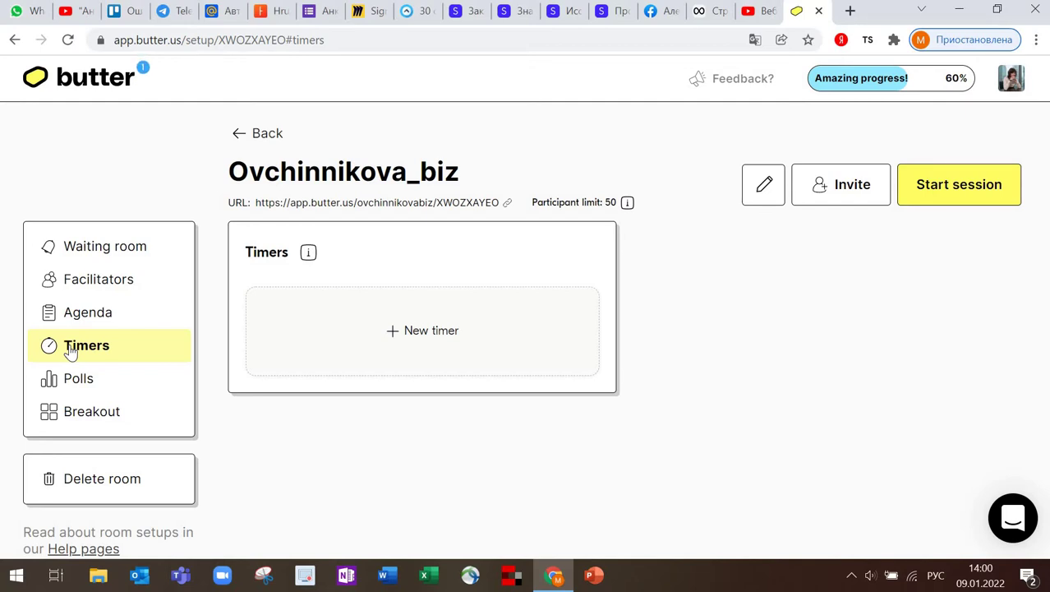
pyautogui.click(445, 342)
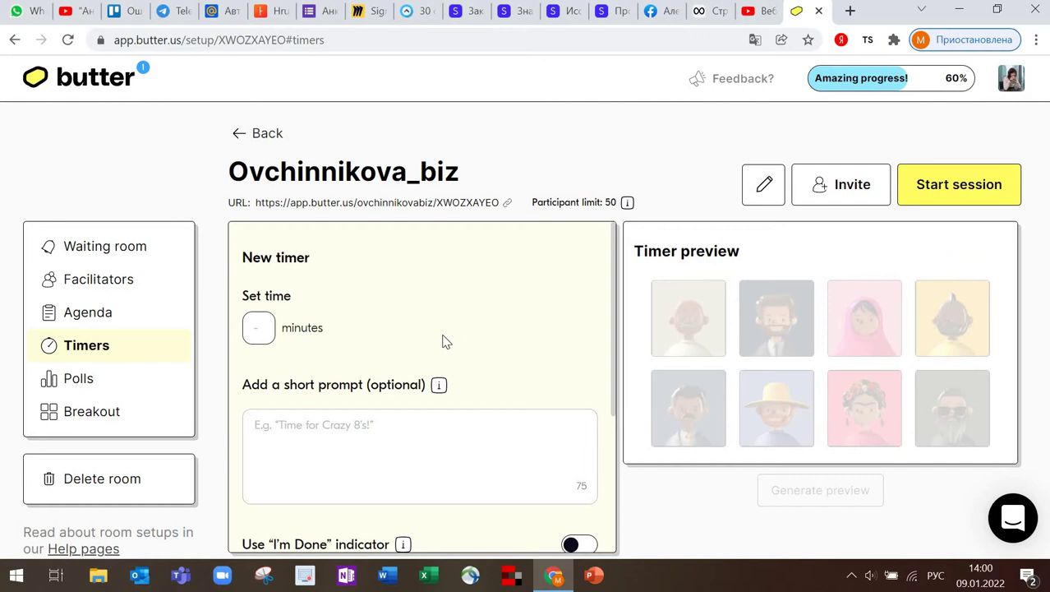
pyautogui.write('190')
pyautogui.press('BackSpace')
pyautogui.press('BackSpace')
pyautogui.write('0')
pyautogui.click(379, 430)
pyautogui.write('Перерыв')
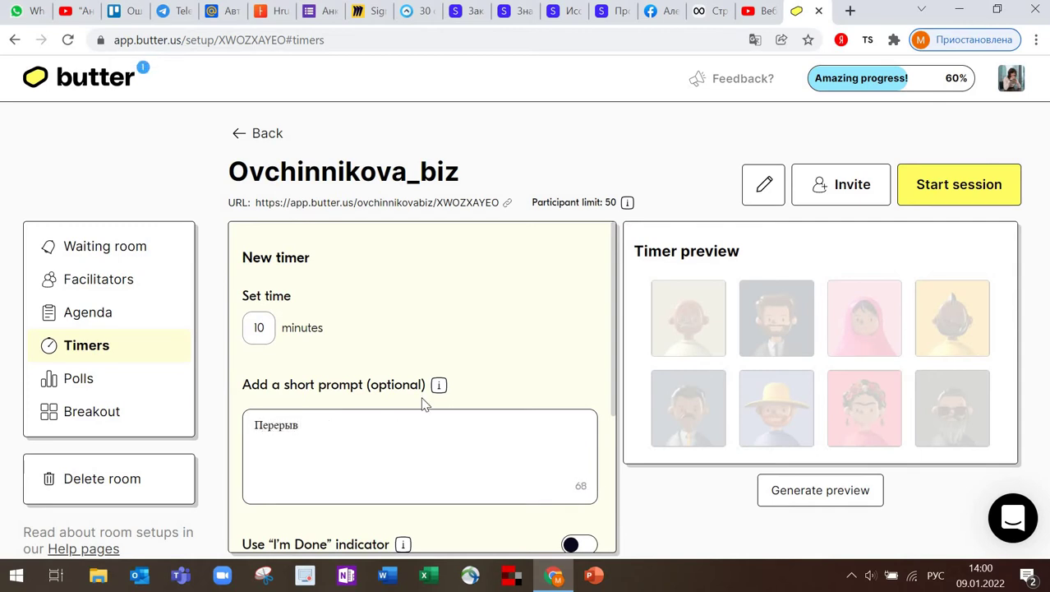
# Turn on the "I'm Done" indicator for the new break timer and look over its music and color options
pyautogui.scroll(-2, 424, 403)
pyautogui.scroll(2, 436, 440)
pyautogui.scroll(-1, 521, 380)
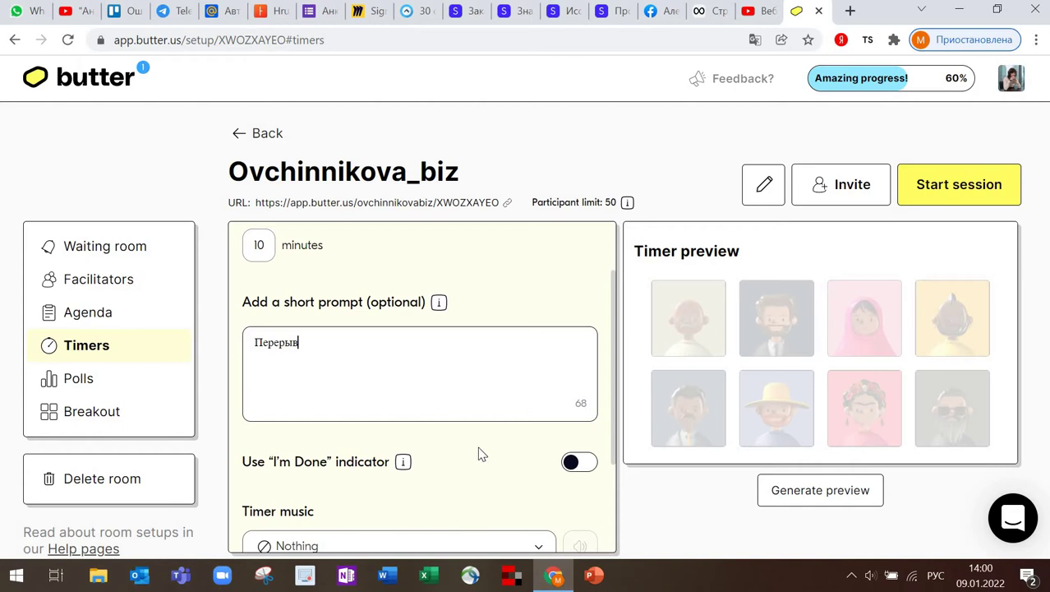
pyautogui.scroll(-3, 464, 427)
pyautogui.scroll(3, 425, 393)
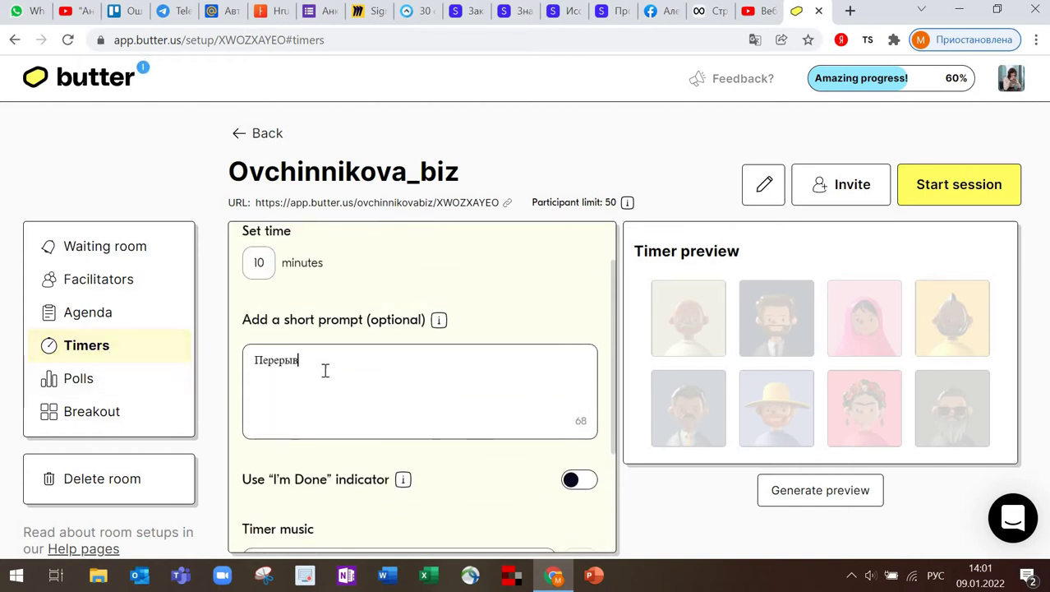
pyautogui.scroll(1, 327, 369)
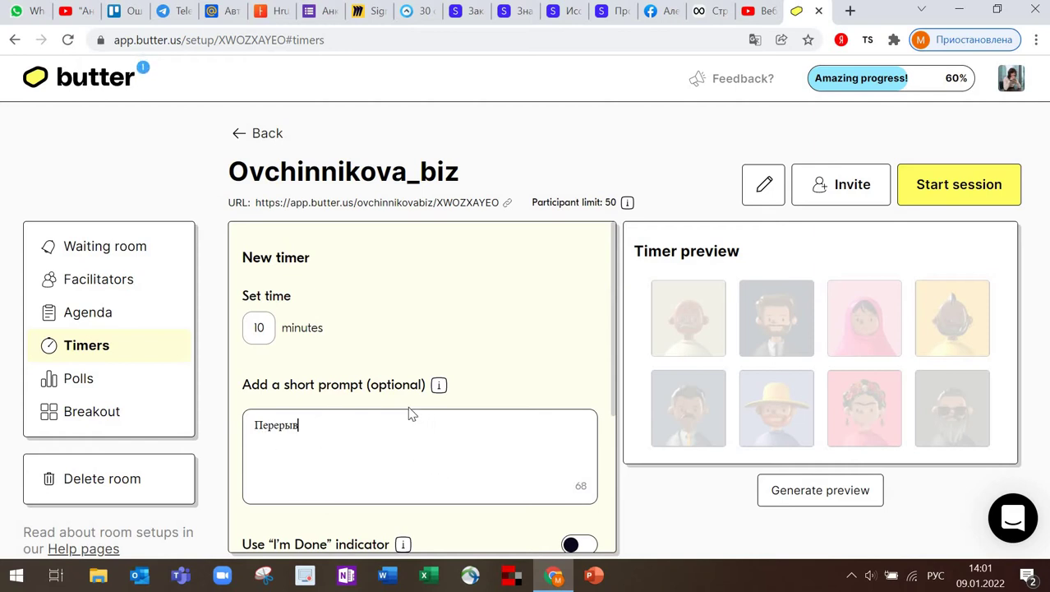
pyautogui.scroll(-2, 612, 392)
pyautogui.scroll(-1, 612, 392)
pyautogui.click(589, 385)
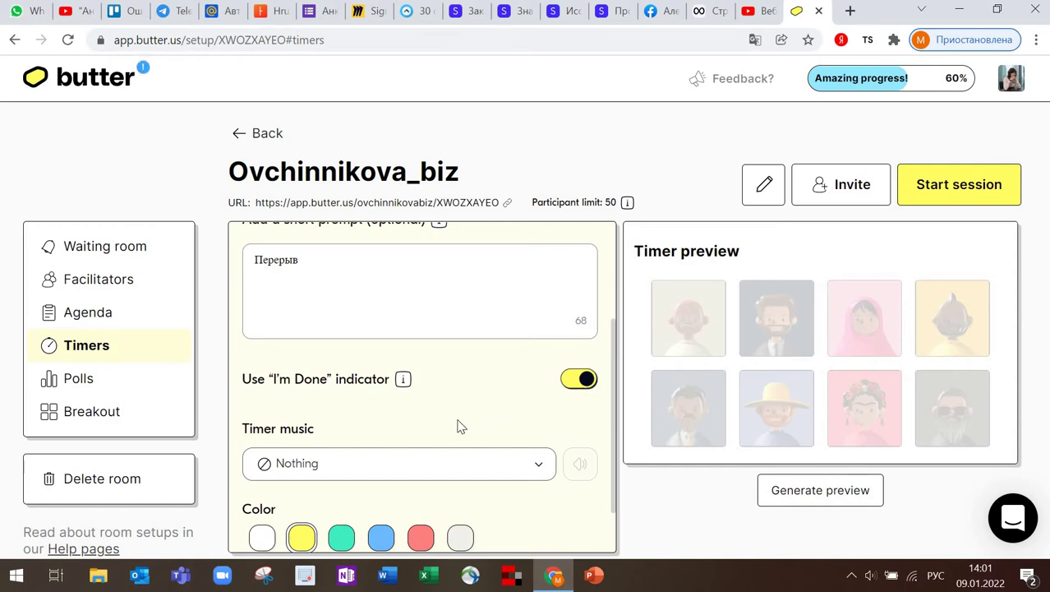
pyautogui.scroll(-1, 444, 460)
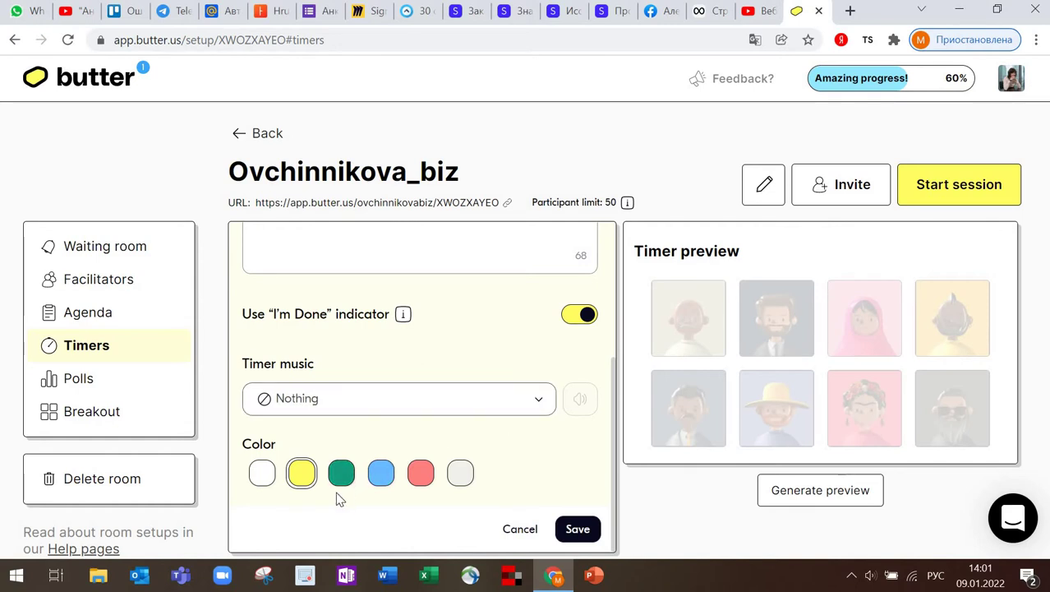
# Turn off the "I'm Done" indicator for the break timer and cancel the new timer
pyautogui.scroll(3, 457, 481)
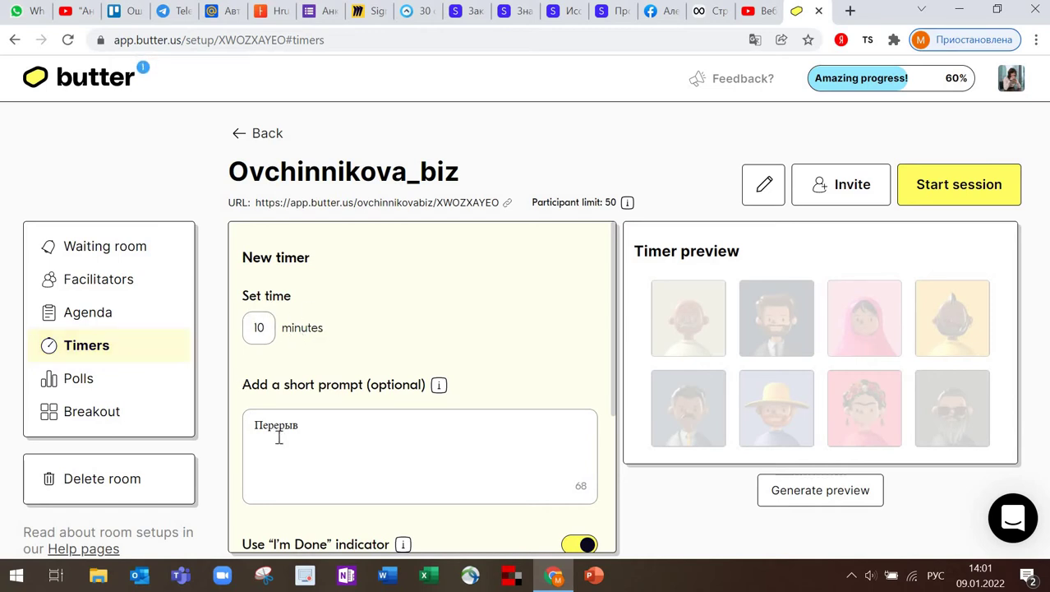
pyautogui.scroll(-3, 371, 404)
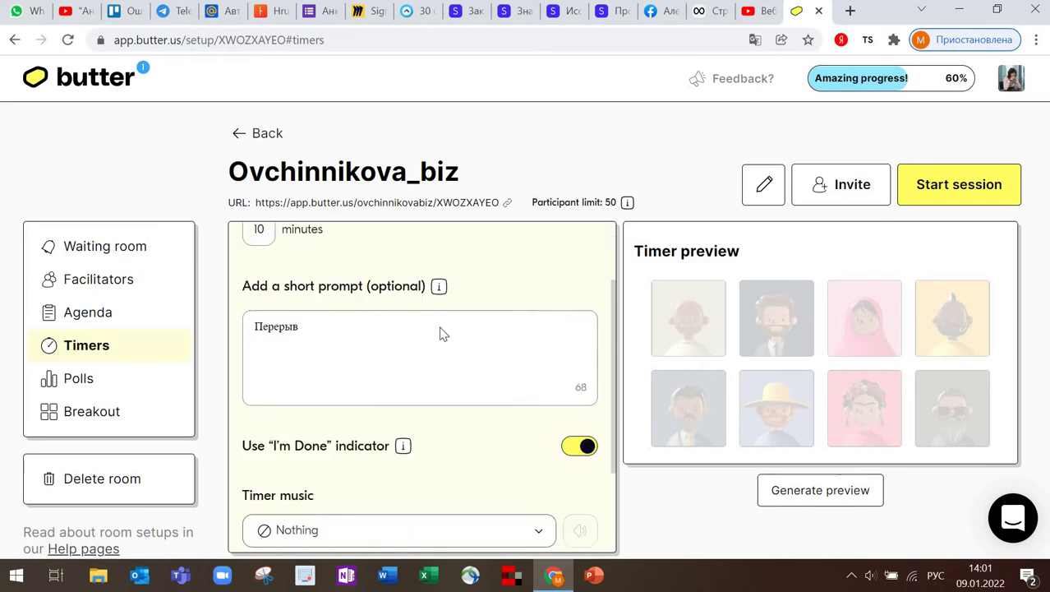
pyautogui.click(577, 317)
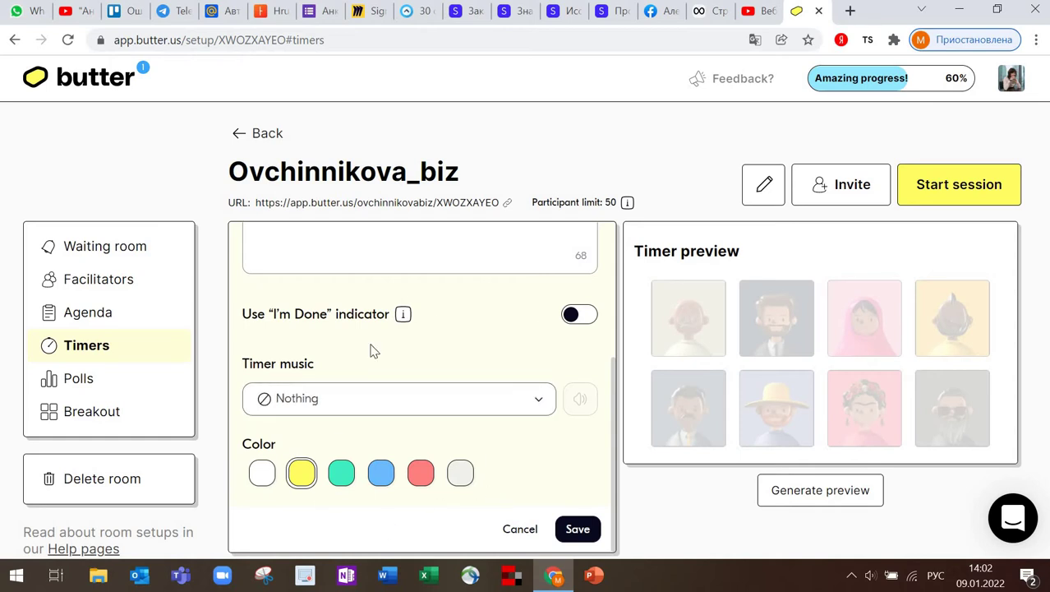
pyautogui.click(520, 530)
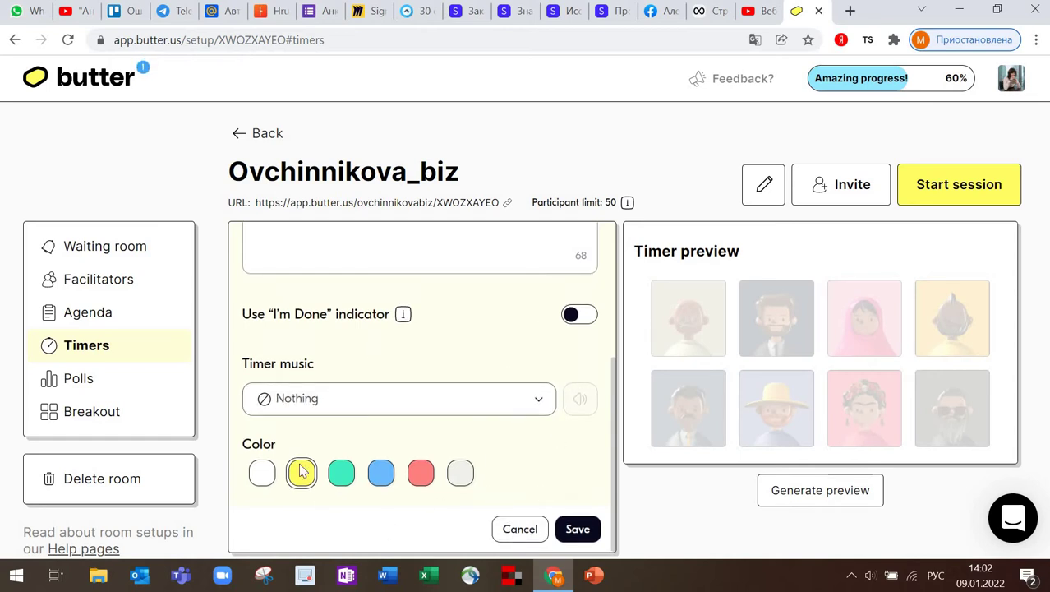
# Start a new poll for the room and look over the poll types and saved polls
pyautogui.click(79, 390)
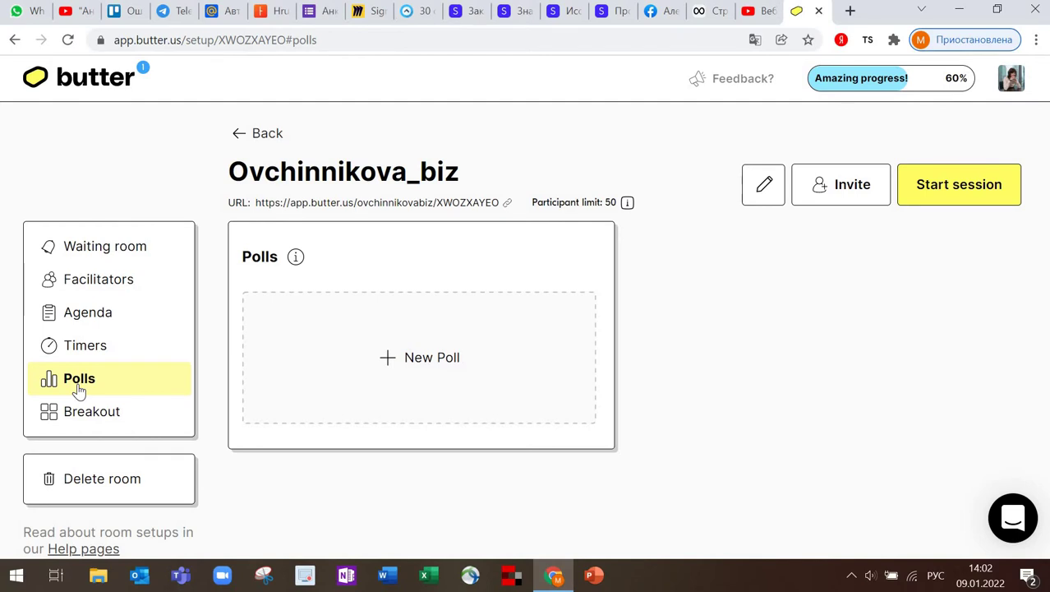
pyautogui.click(446, 367)
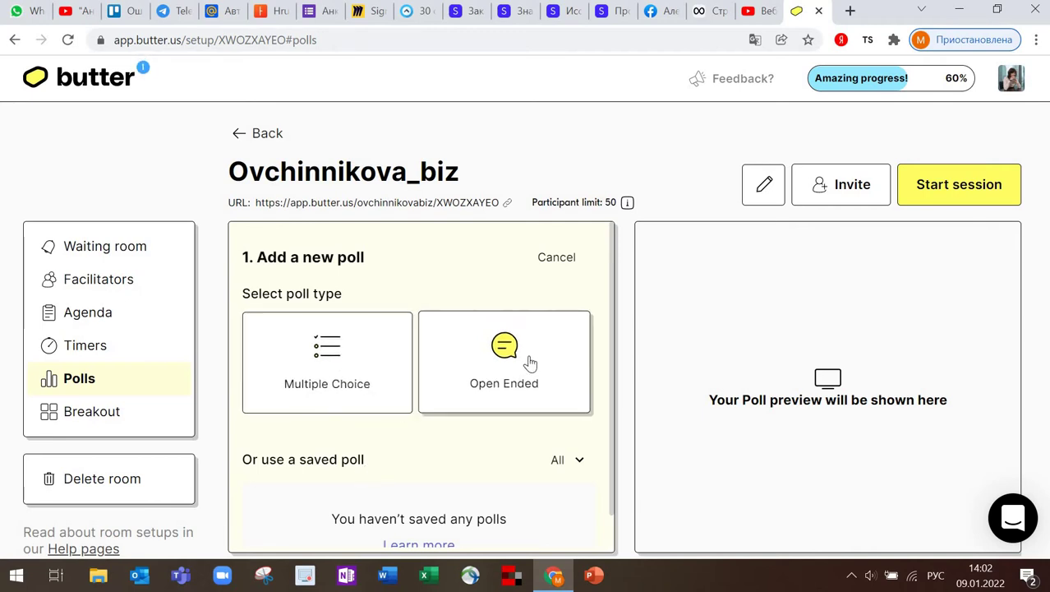
pyautogui.scroll(-2, 495, 370)
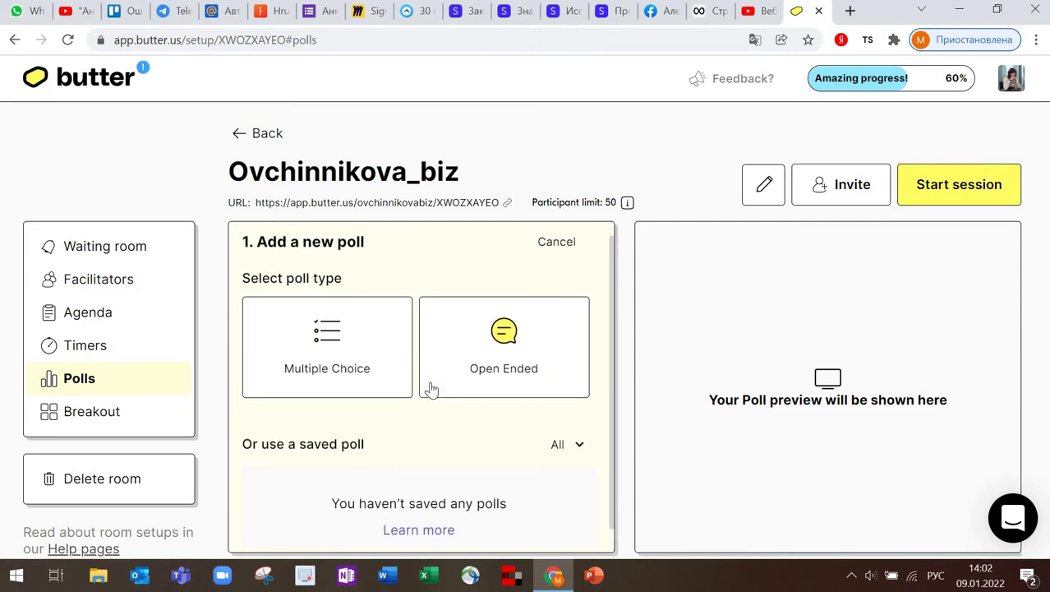
pyautogui.scroll(1, 441, 396)
pyautogui.scroll(-1, 427, 525)
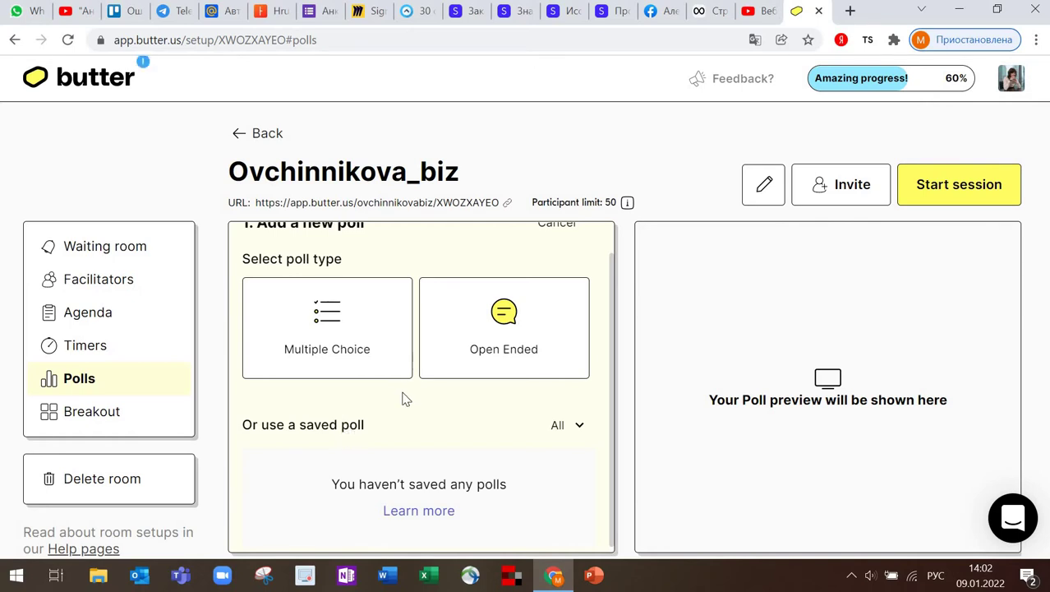
# Create an open-ended poll asking "Добрый день, коллега! Пожалуйста, напиши в 2 предложениях. в каких рабочих ситуациях тебе приходится обучать других?"
pyautogui.click(516, 330)
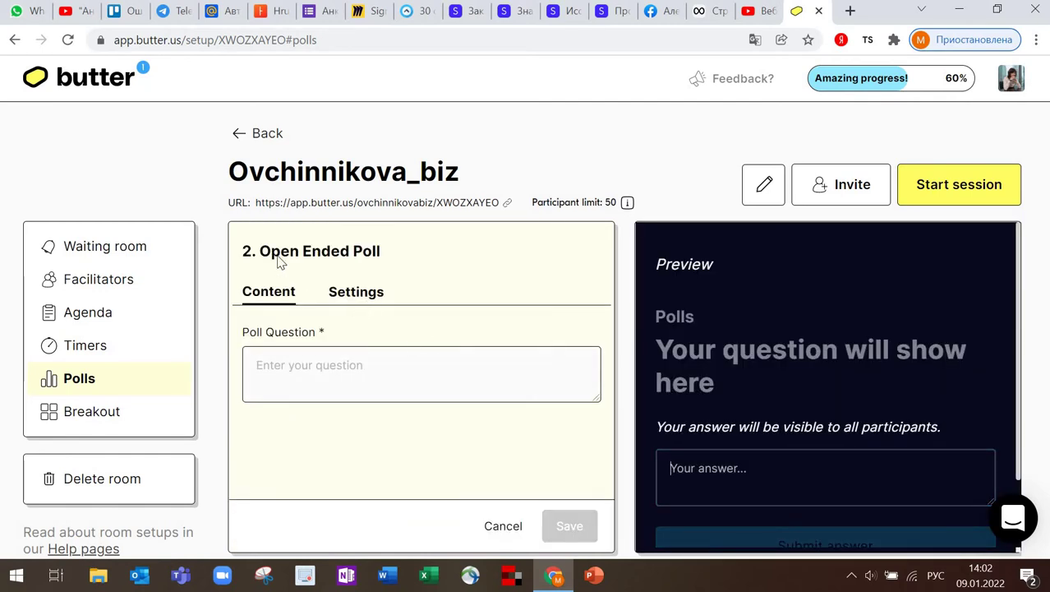
pyautogui.click(296, 362)
pyautogui.write('Добрый день, коллега!')
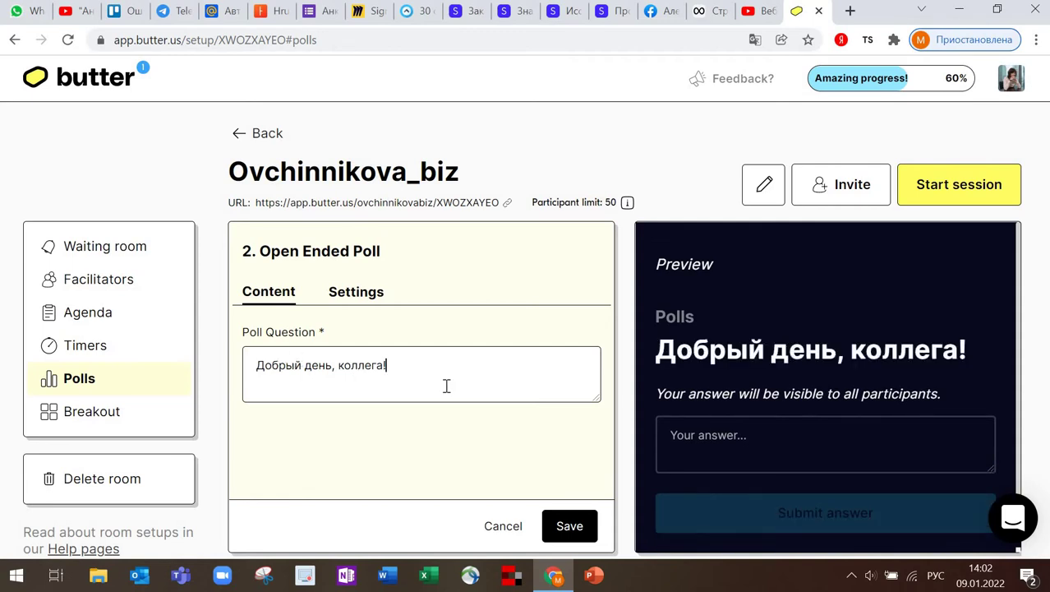
pyautogui.write(' Пожалуйста, напиши в 2 предложениях. в каких рабочих считупац')
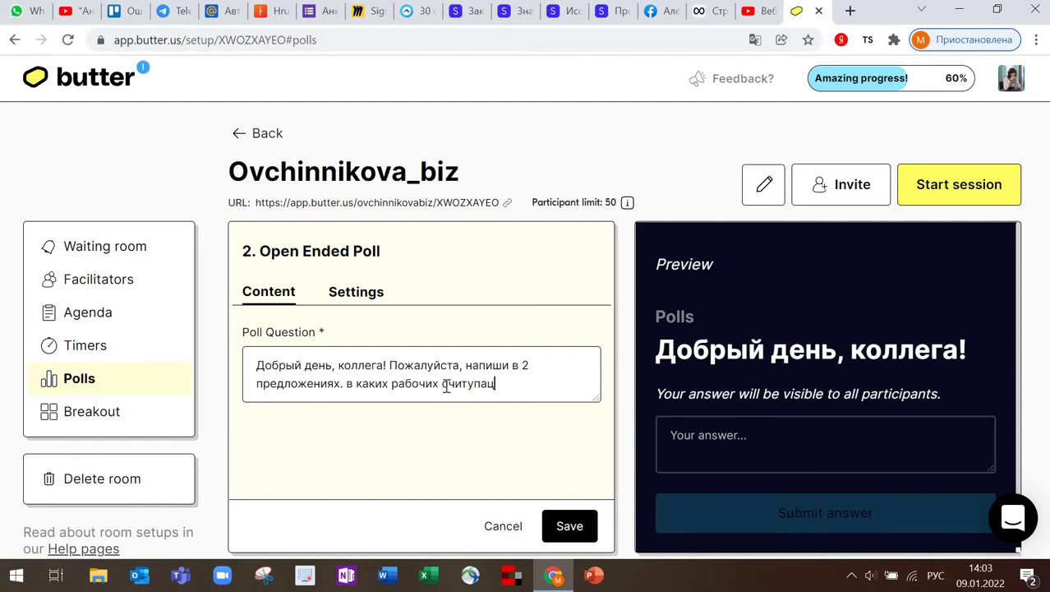
pyautogui.write('иях тебе ')
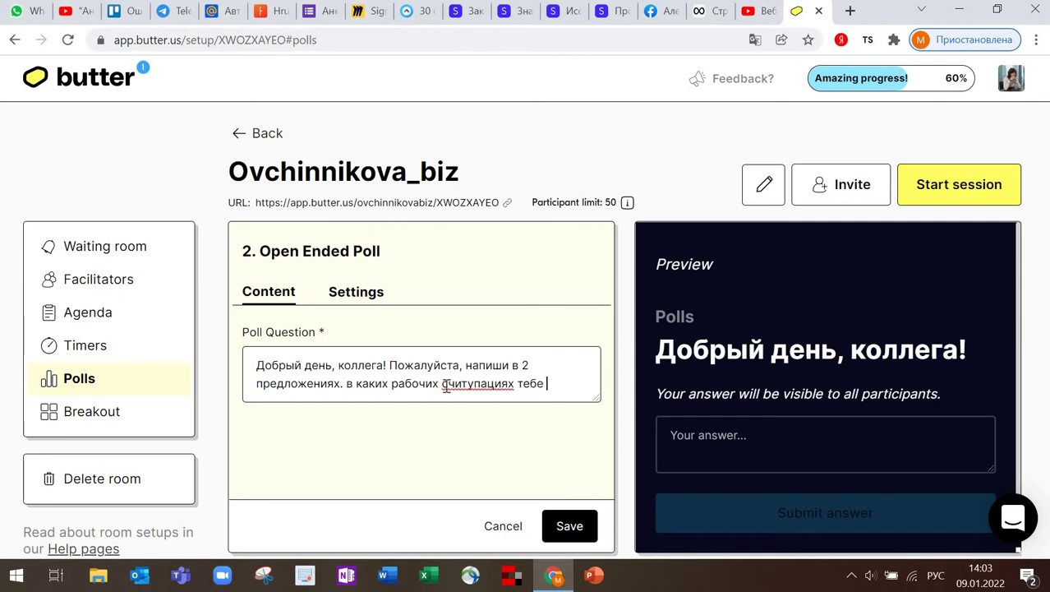
pyautogui.write('рпрходится обучать других?')
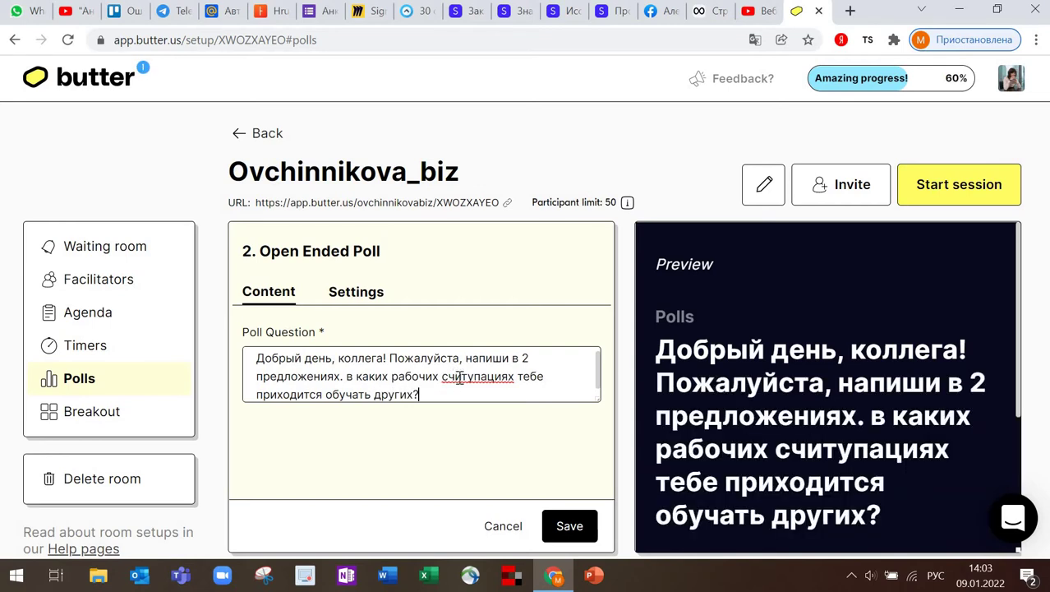
pyautogui.click(477, 380)
pyautogui.click(473, 376)
pyautogui.press('BackSpace')
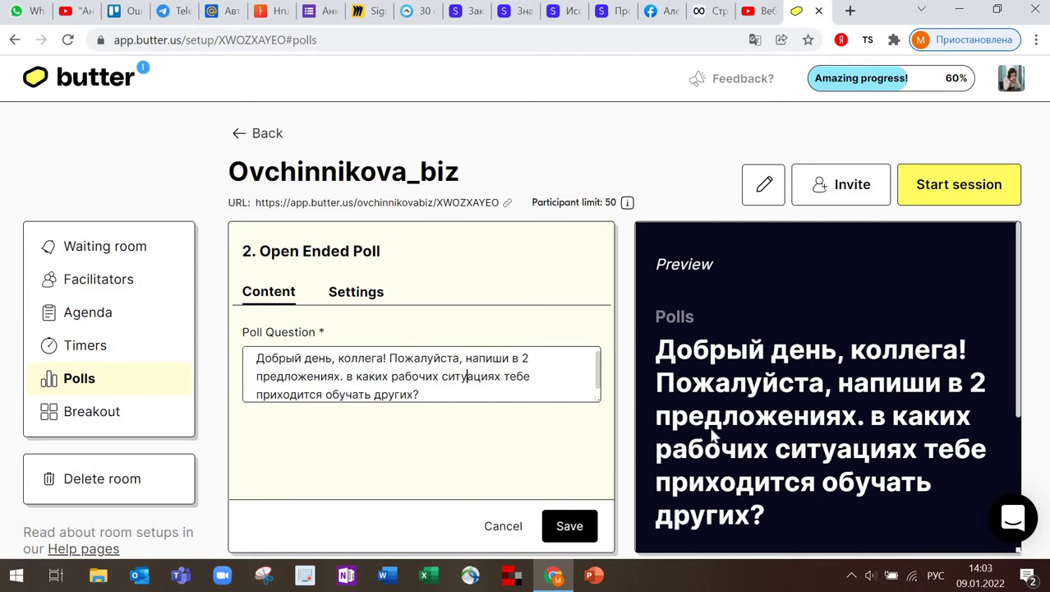
# Keep the open-ended poll open for 3 minutes and try the anonymous answers option on and off
pyautogui.scroll(-4, 743, 447)
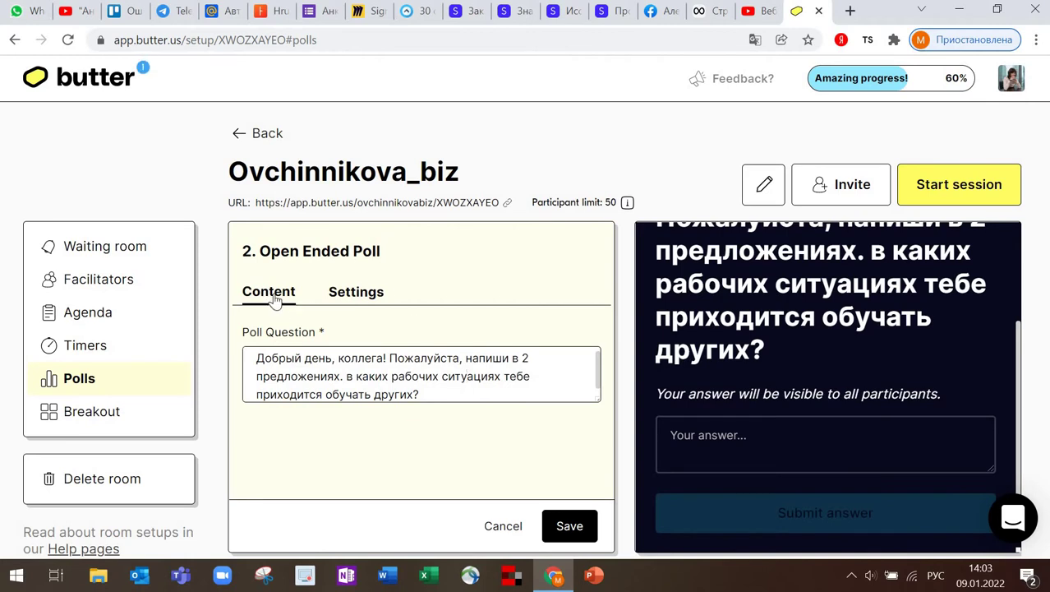
pyautogui.click(367, 299)
pyautogui.click(277, 374)
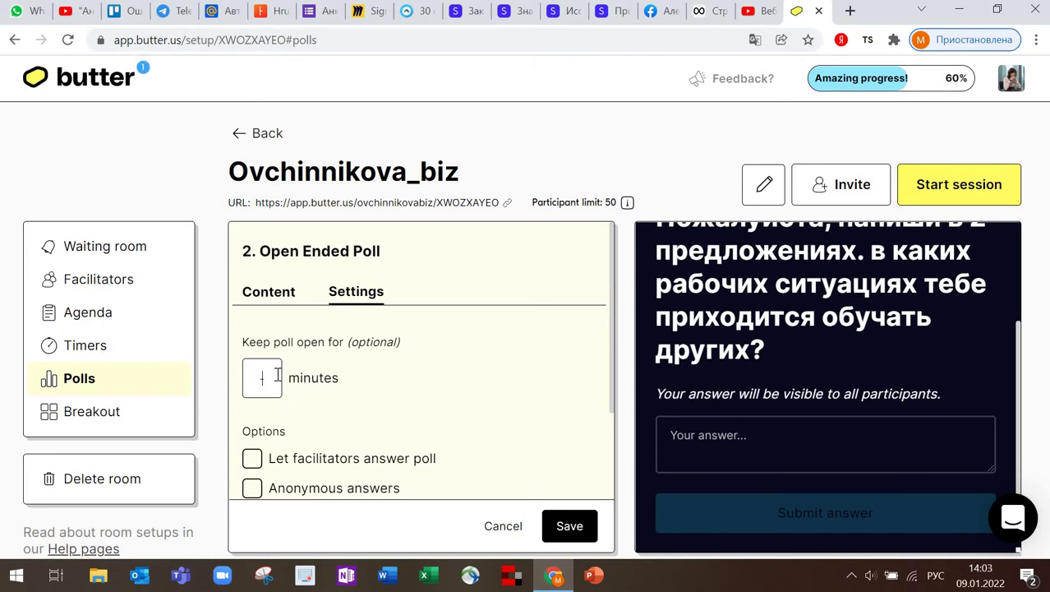
pyautogui.write('3')
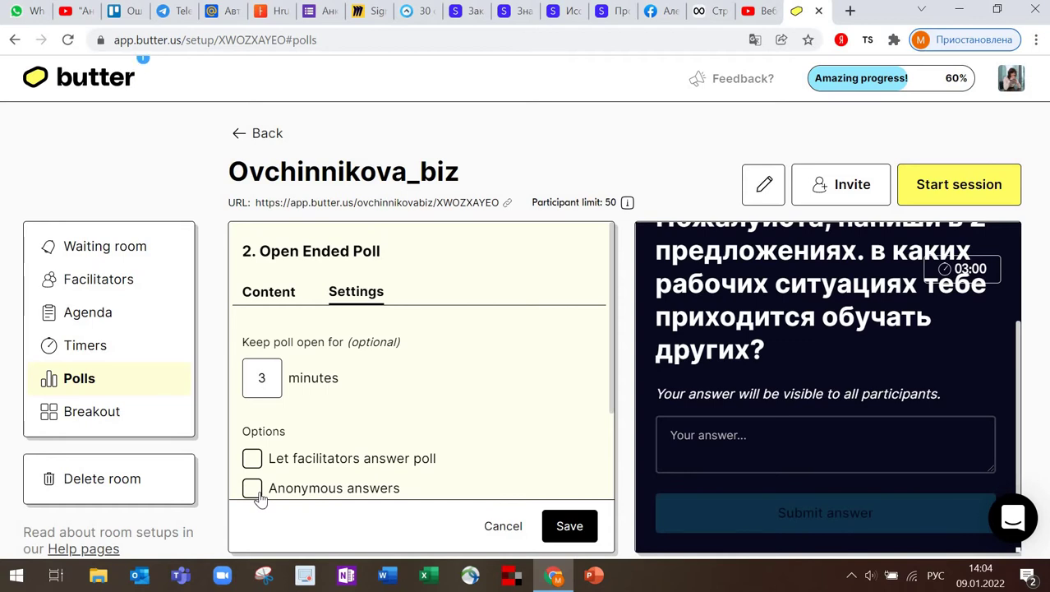
pyautogui.click(258, 496)
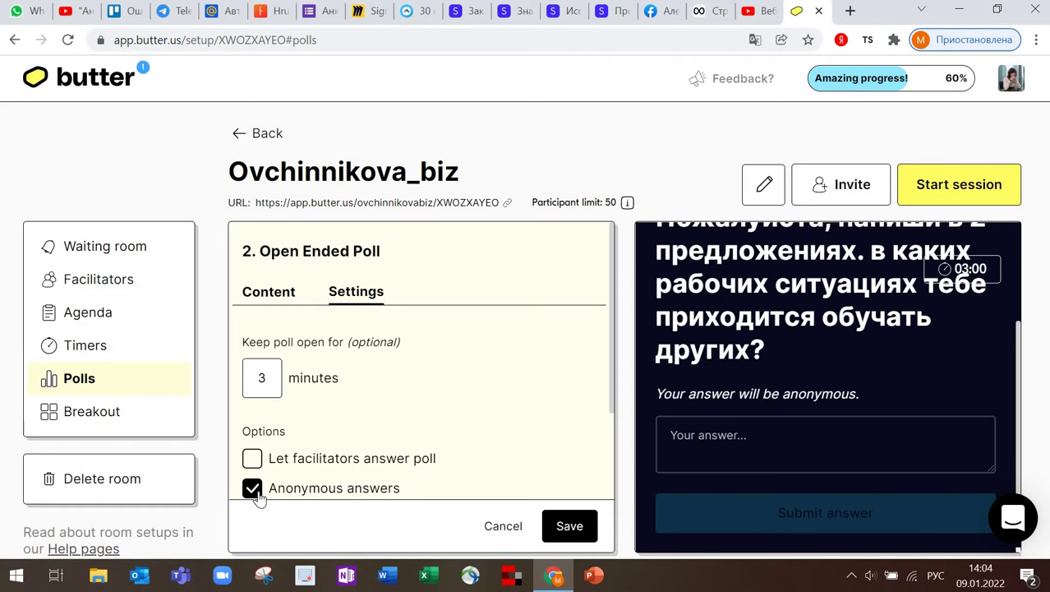
pyautogui.click(257, 496)
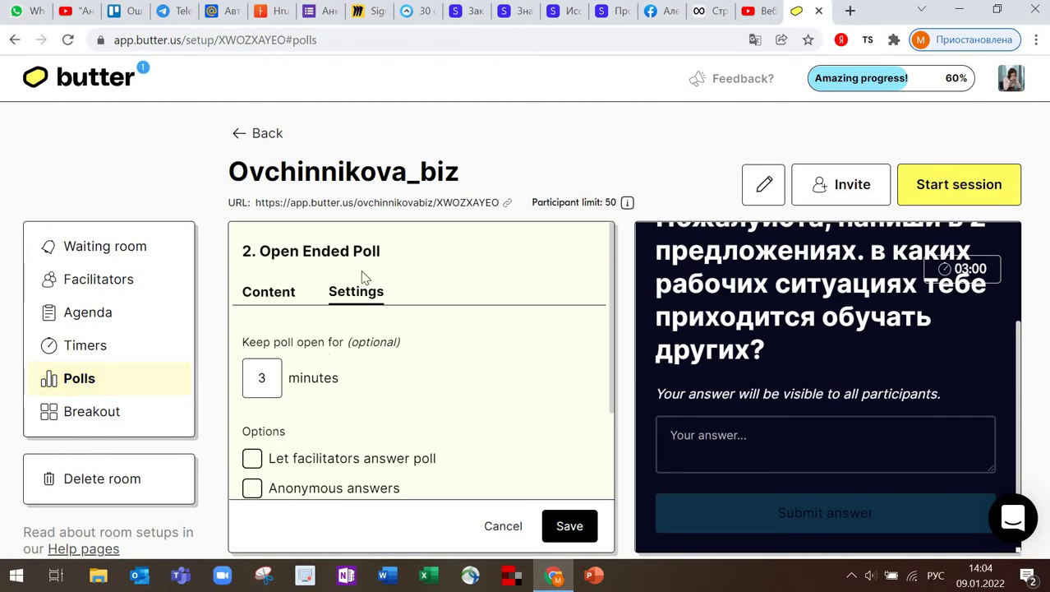
# Review the open-ended poll's question, participant preview and settings
pyautogui.click(277, 303)
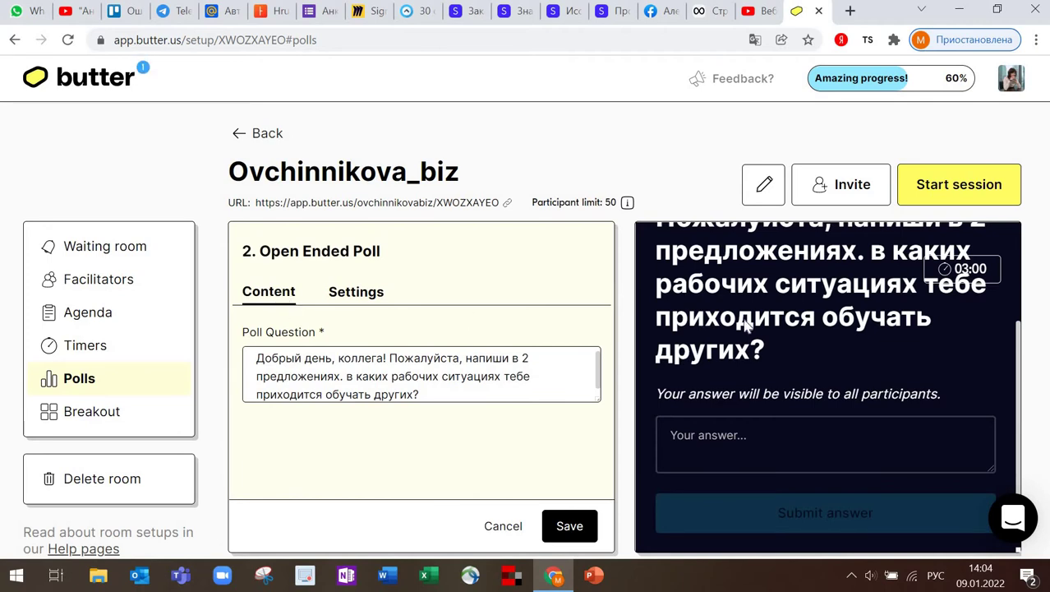
pyautogui.scroll(2, 786, 333)
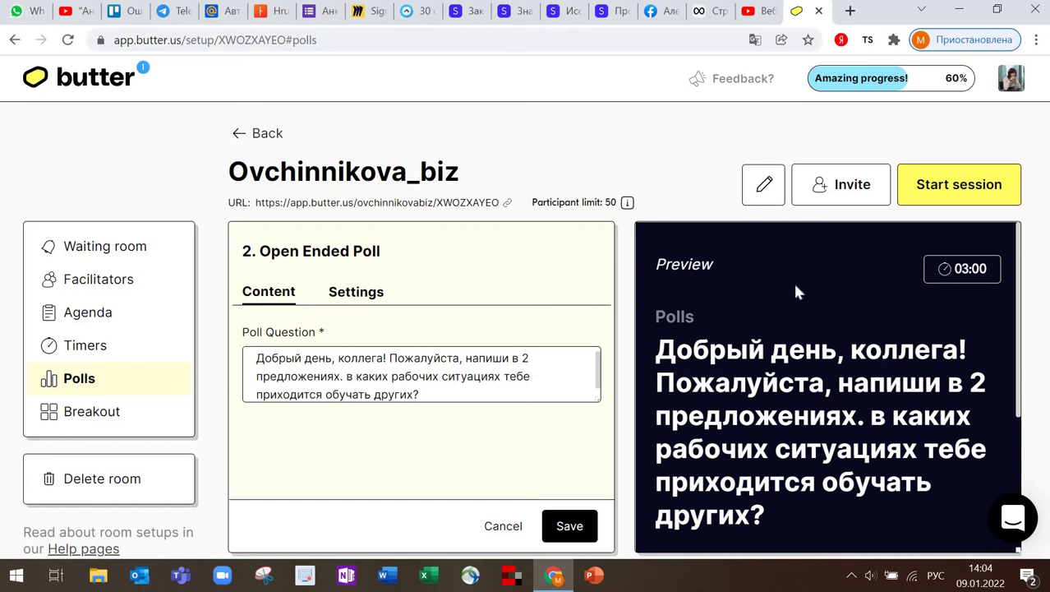
pyautogui.scroll(-3, 796, 292)
pyautogui.scroll(3, 793, 341)
pyautogui.click(381, 301)
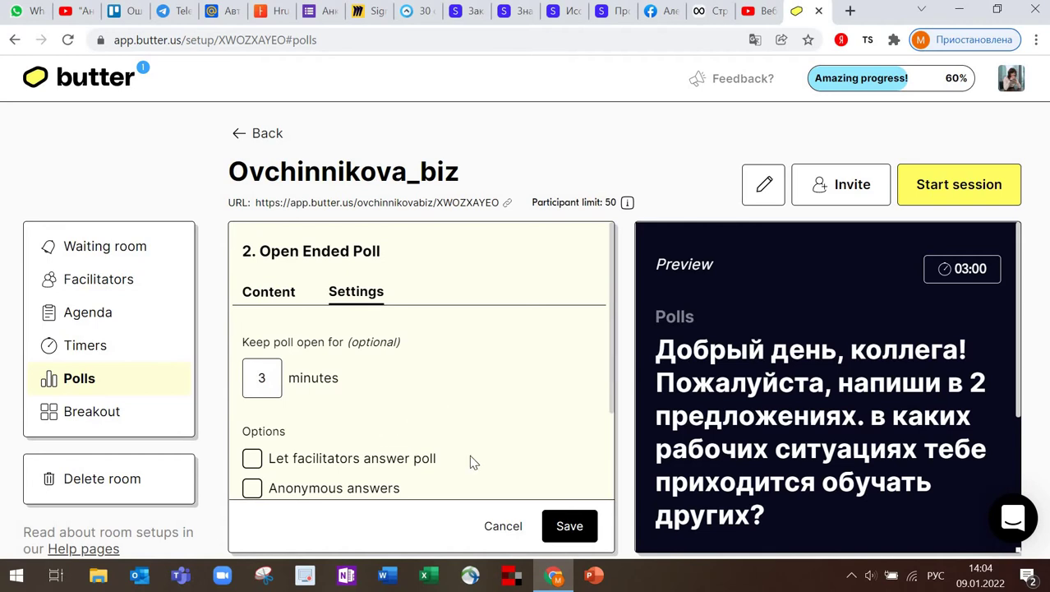
# Leave the open-ended poll without saving it
pyautogui.click(62, 367)
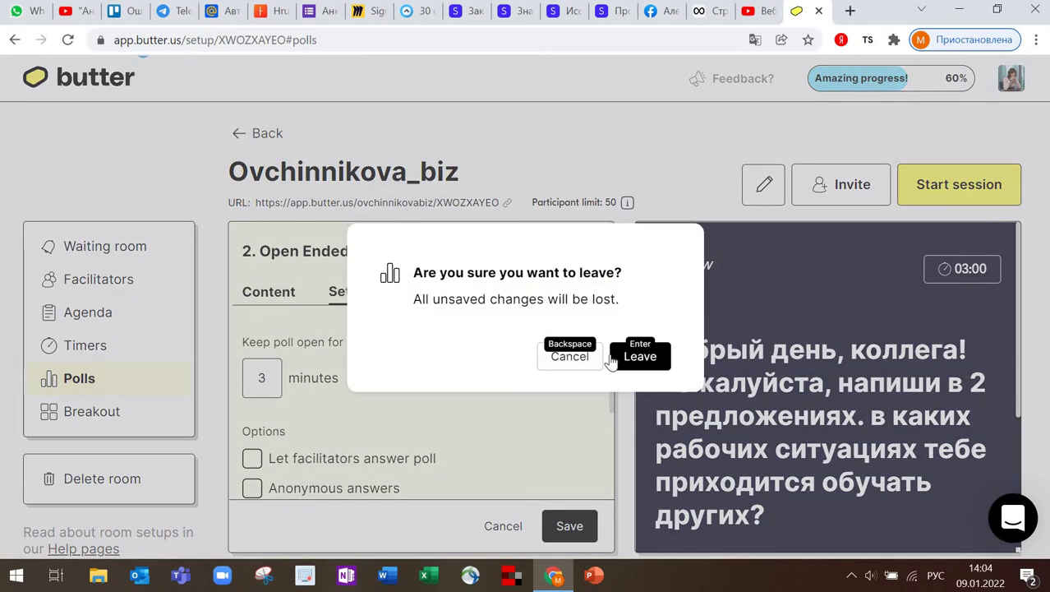
pyautogui.click(261, 415)
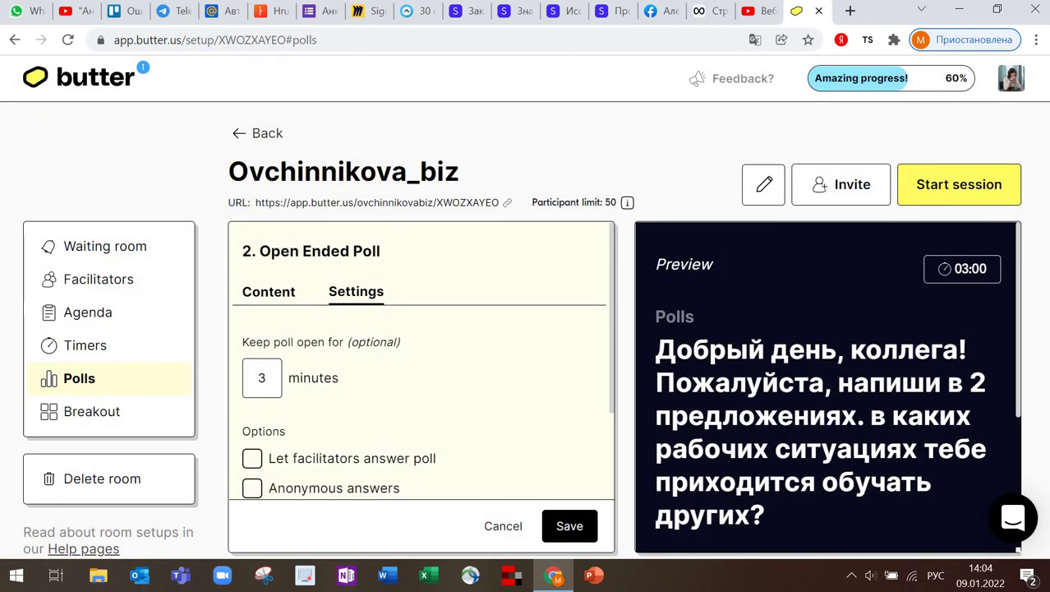
pyautogui.click(503, 535)
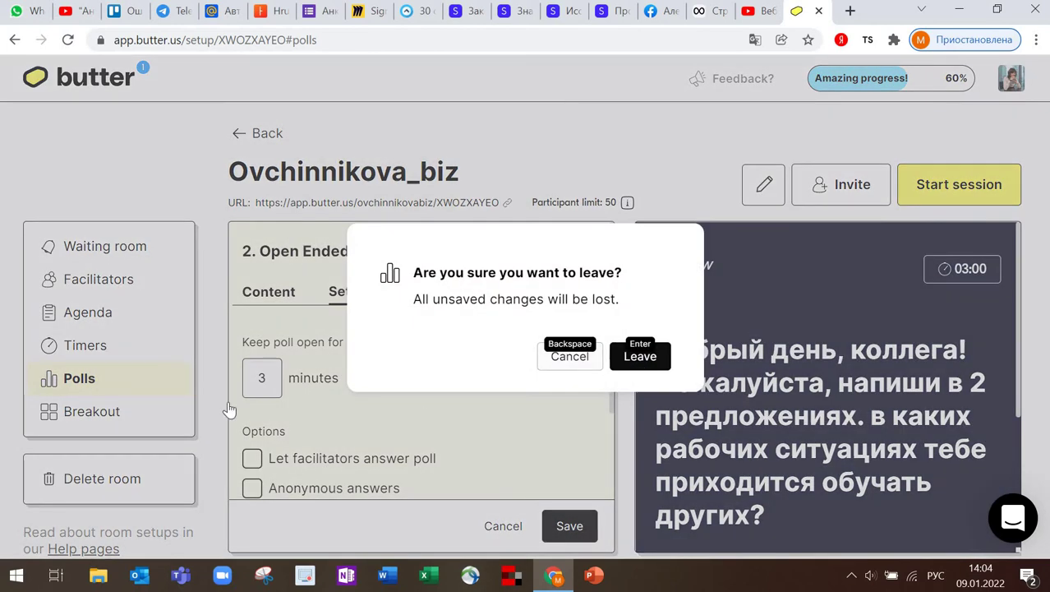
pyautogui.press('Return')
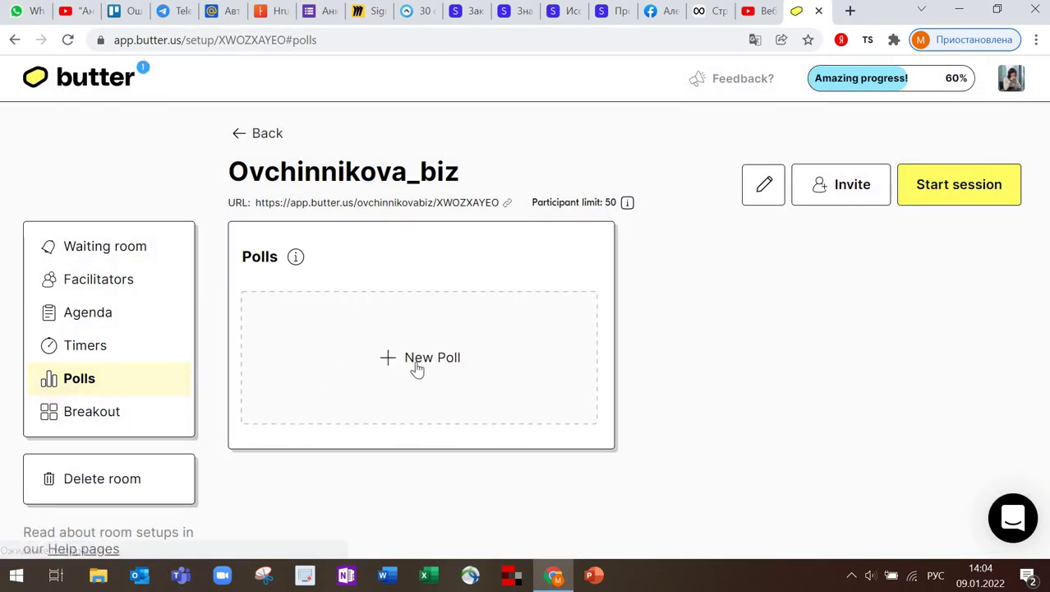
# Start a new multiple-choice poll and enter "Вопрос" as its question
pyautogui.click(387, 356)
pyautogui.click(450, 430)
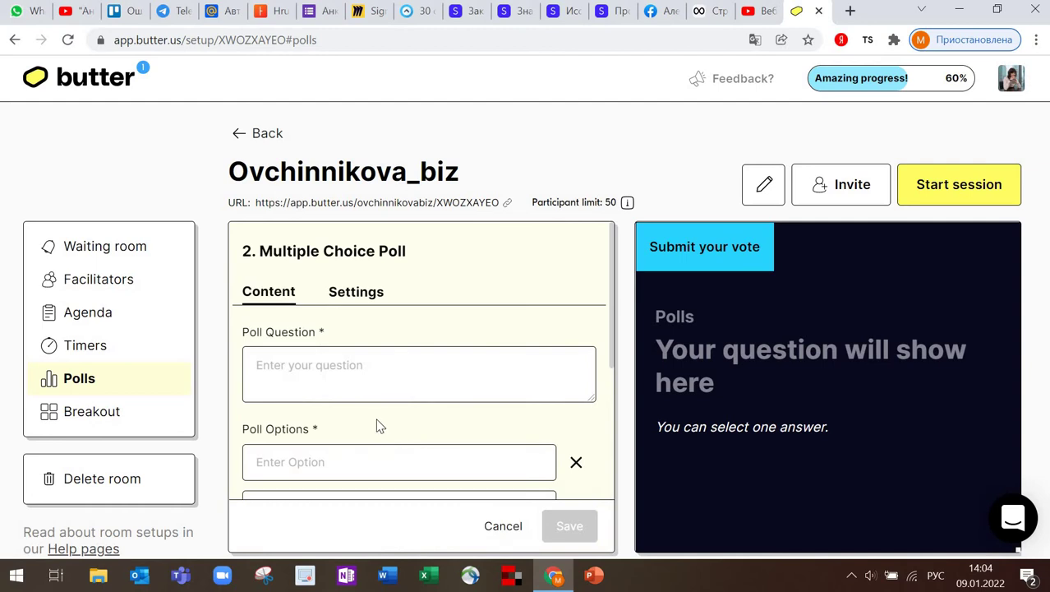
pyautogui.scroll(-5, 380, 424)
pyautogui.scroll(5, 336, 370)
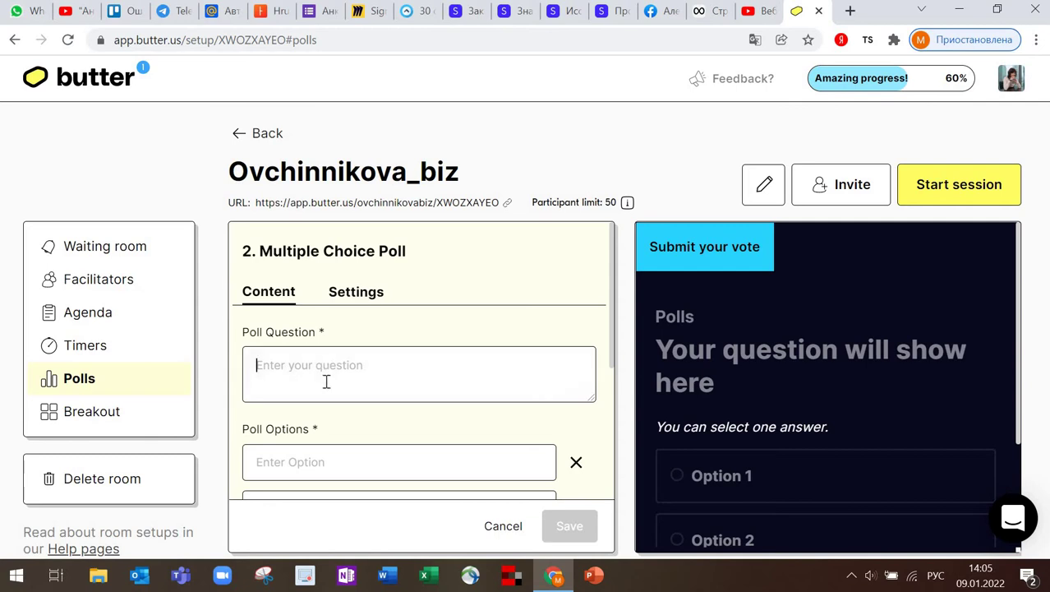
pyautogui.write('в')
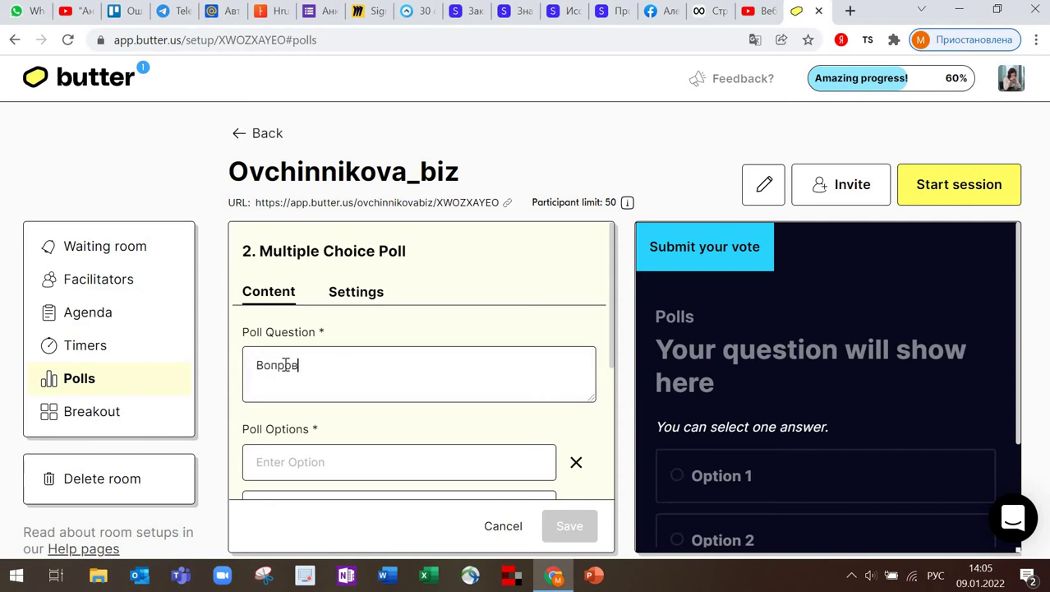
pyautogui.press('BackSpace')
pyautogui.write('с')
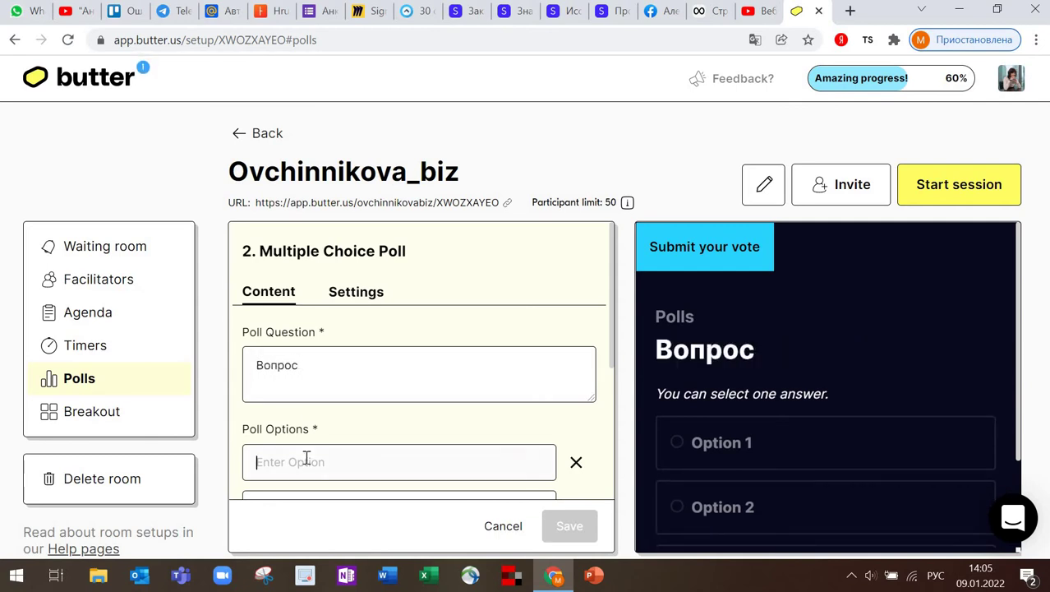
# Fill in the first three poll options with "Ответ 1", "Ответ 2" and "Ответ 3"
pyautogui.write('Ответ 1')
pyautogui.scroll(-1, 312, 404)
pyautogui.hotkey('ctrl', 'a')
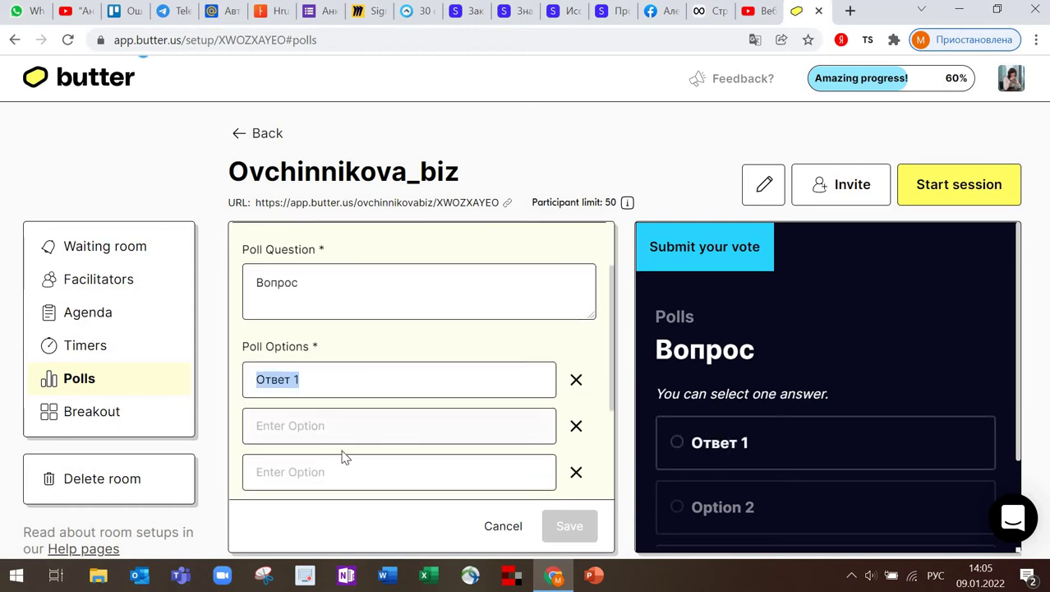
pyautogui.hotkey('ctrl', 'c')
pyautogui.press('Tab')
pyautogui.hotkey('ctrl', 'v')
pyautogui.press('BackSpace')
pyautogui.press('BackSpace')
pyautogui.write('2')
pyautogui.click(325, 479)
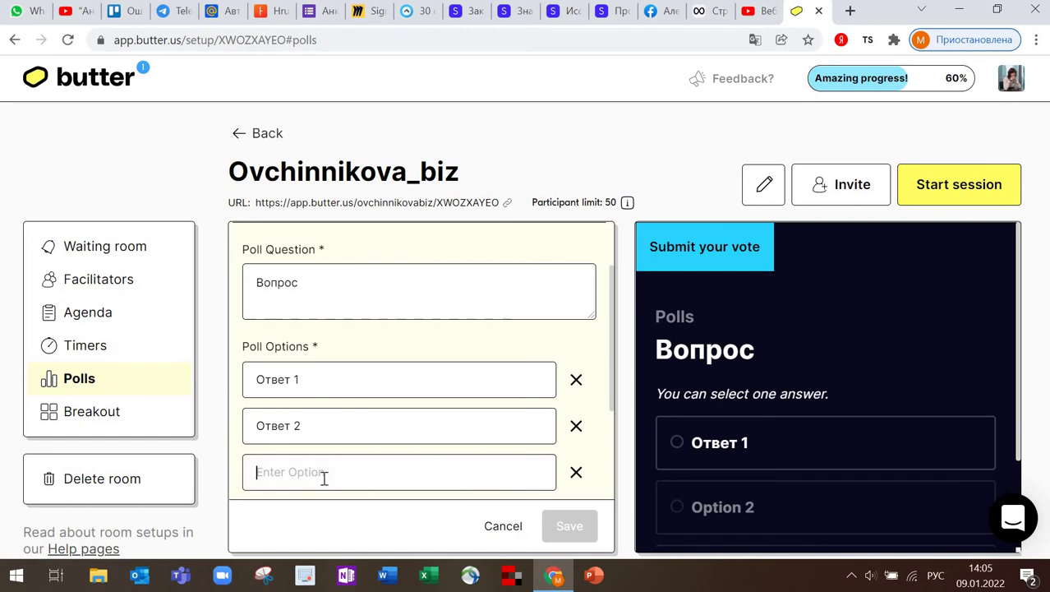
pyautogui.hotkey('ctrl', 'v')
pyautogui.press('BackSpace')
pyautogui.press('BackSpace')
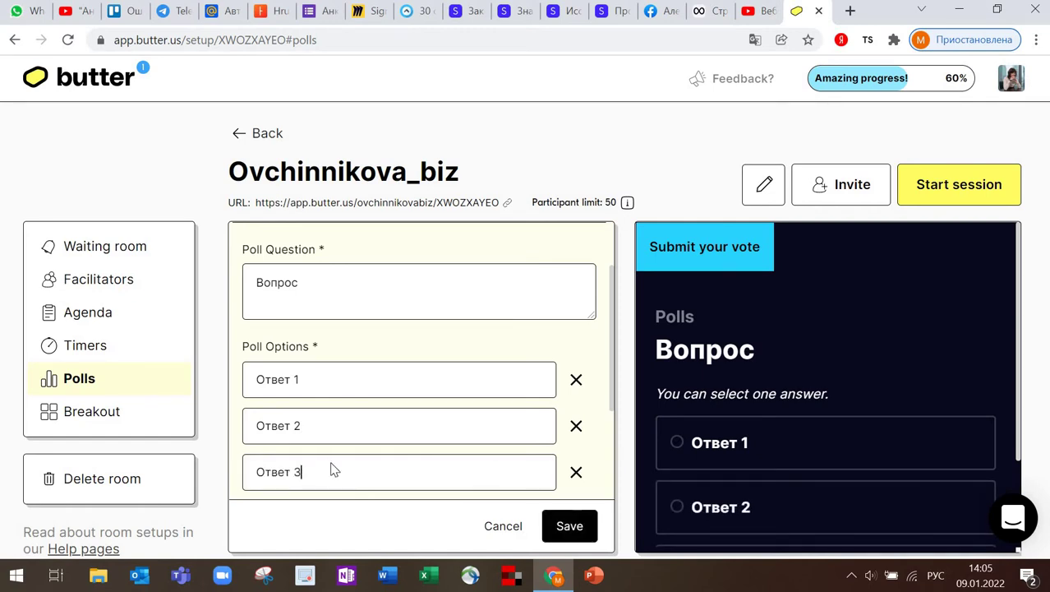
pyautogui.write('3')
# Add several more empty answer options below "Ответ 3" in the multiple-choice poll
pyautogui.scroll(-2, 312, 411)
pyautogui.click(300, 345)
pyautogui.click(306, 398)
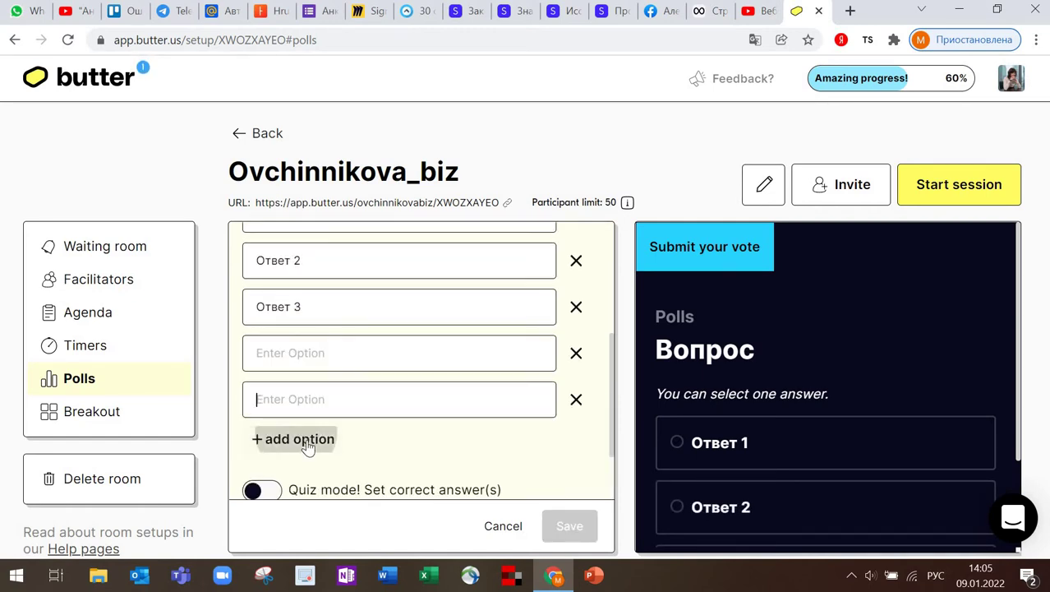
pyautogui.click(317, 437)
pyautogui.scroll(-2, 296, 362)
pyautogui.click(296, 349)
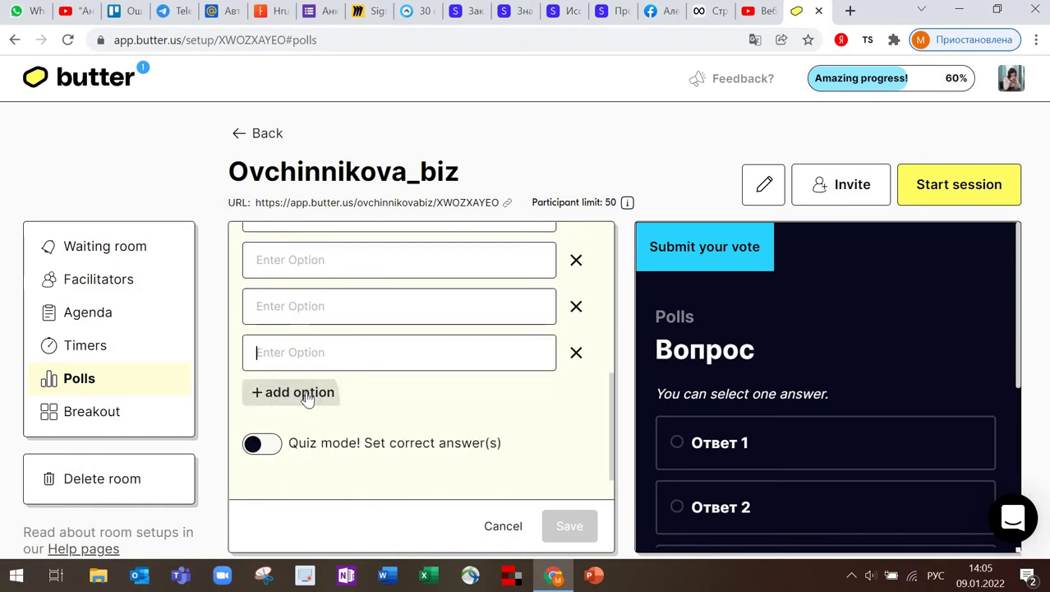
# Extend the multiple-choice poll with five further empty answer options
pyautogui.click(313, 392)
pyautogui.click(312, 438)
pyautogui.scroll(-2, 304, 370)
pyautogui.click(313, 345)
pyautogui.click(325, 390)
pyautogui.click(321, 437)
pyautogui.scroll(-2, 358, 411)
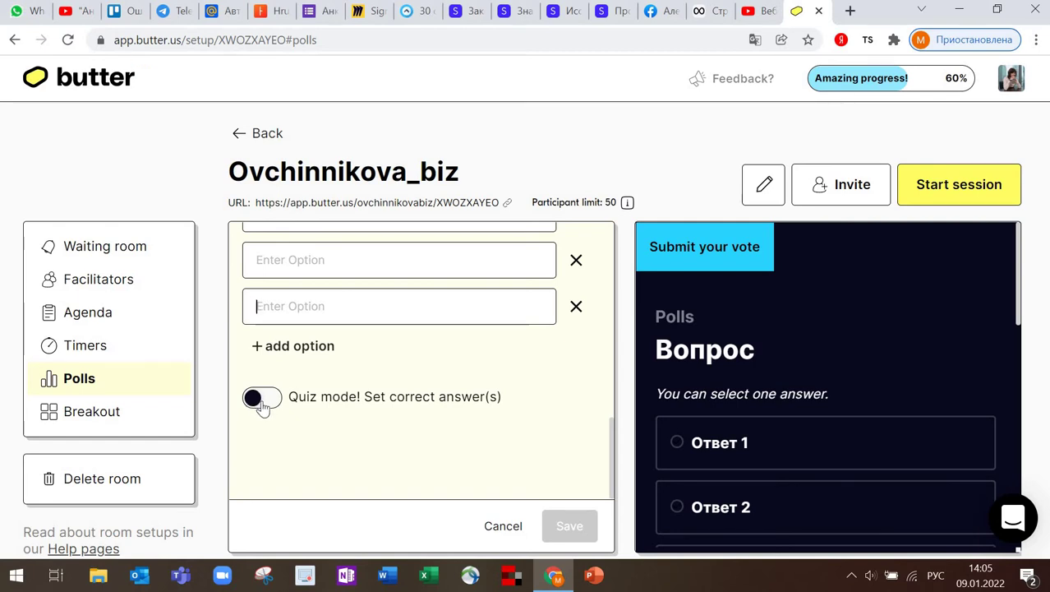
# Review the multiple-choice poll's settings for open duration, facilitator answers, anonymity and multiple answers, and return to its content
pyautogui.scroll(5, 417, 456)
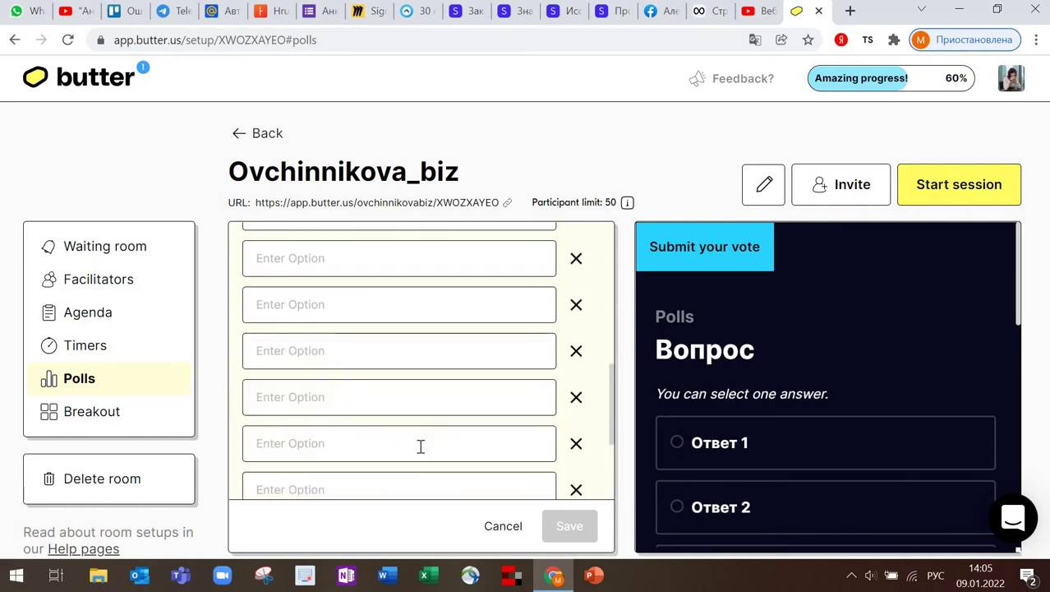
pyautogui.click(363, 292)
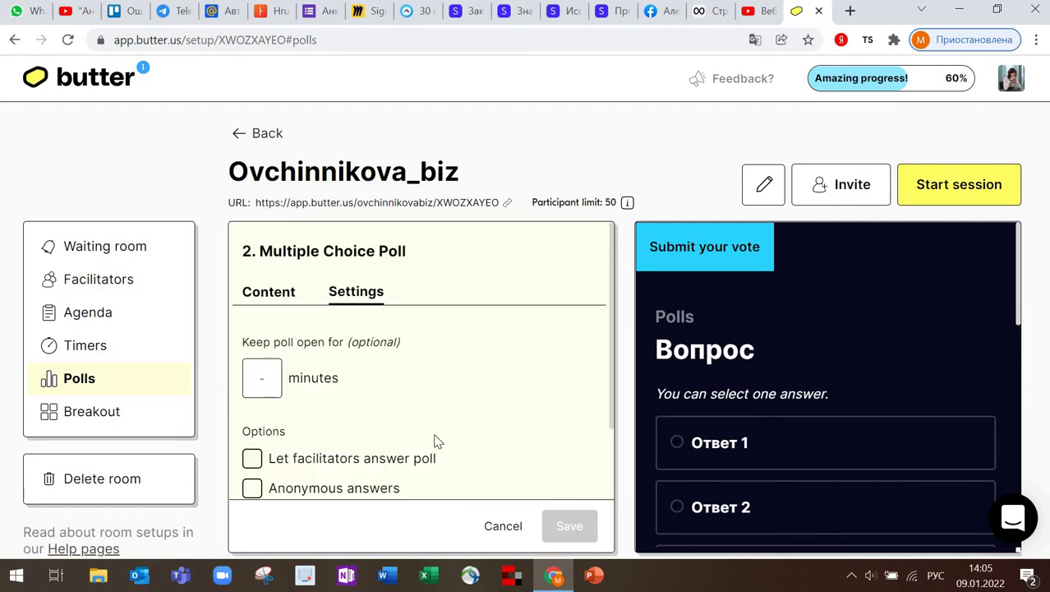
pyautogui.scroll(-2, 433, 440)
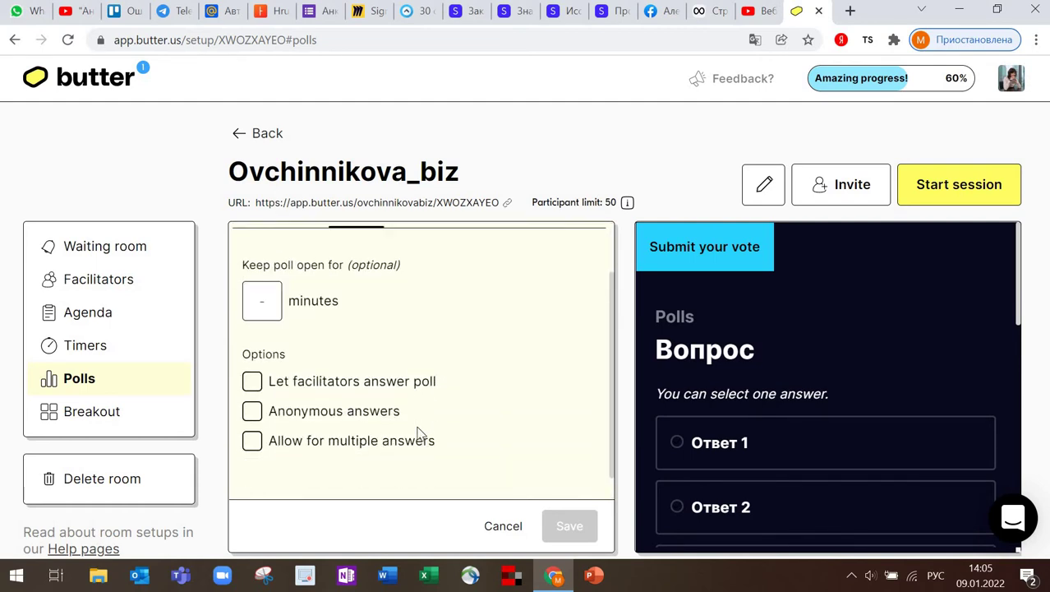
pyautogui.click(266, 282)
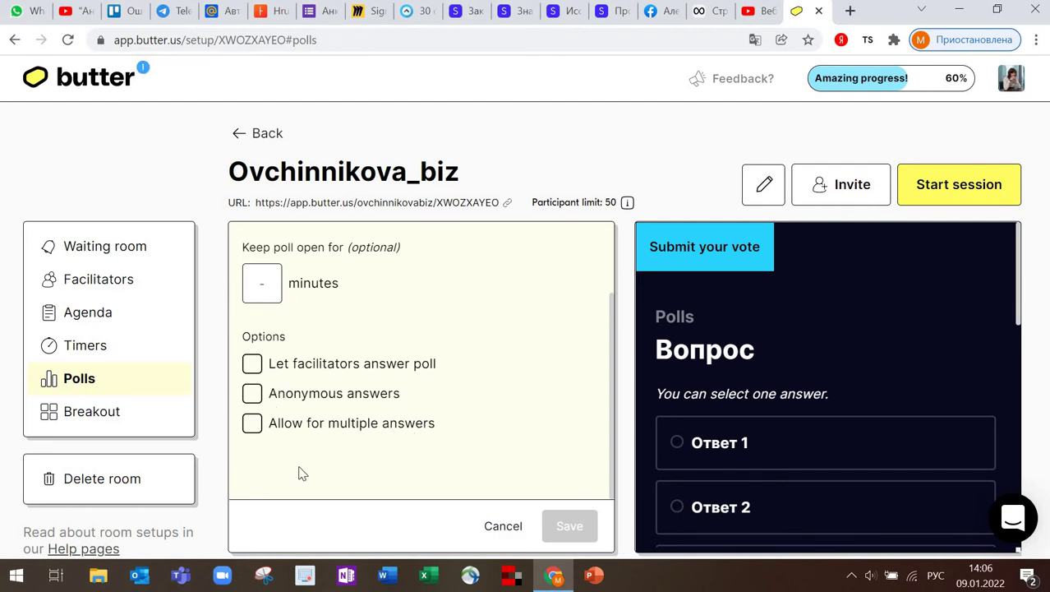
pyautogui.scroll(3, 281, 437)
pyautogui.click(269, 293)
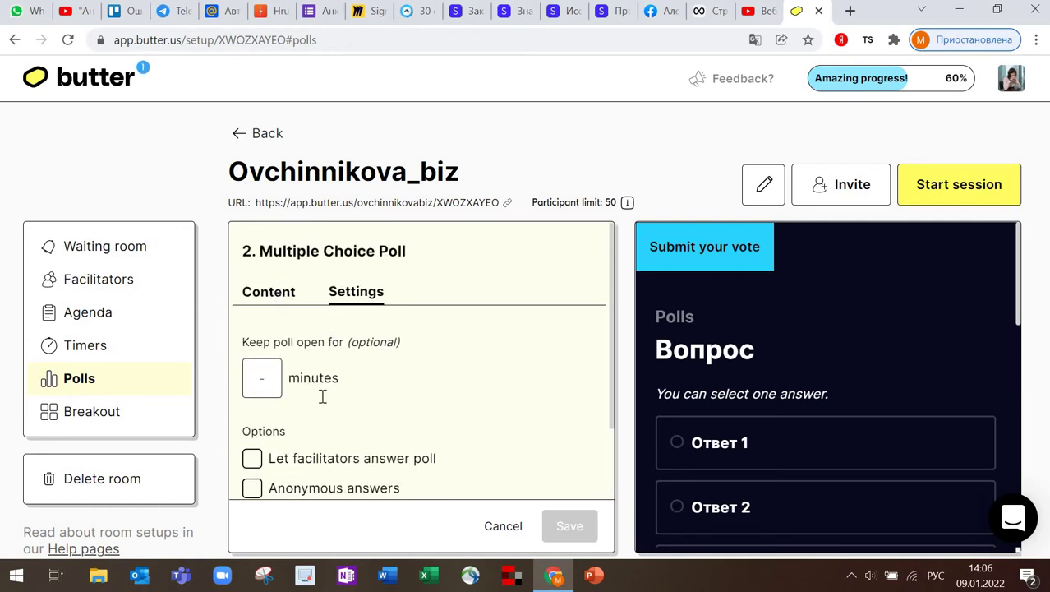
pyautogui.click(63, 390)
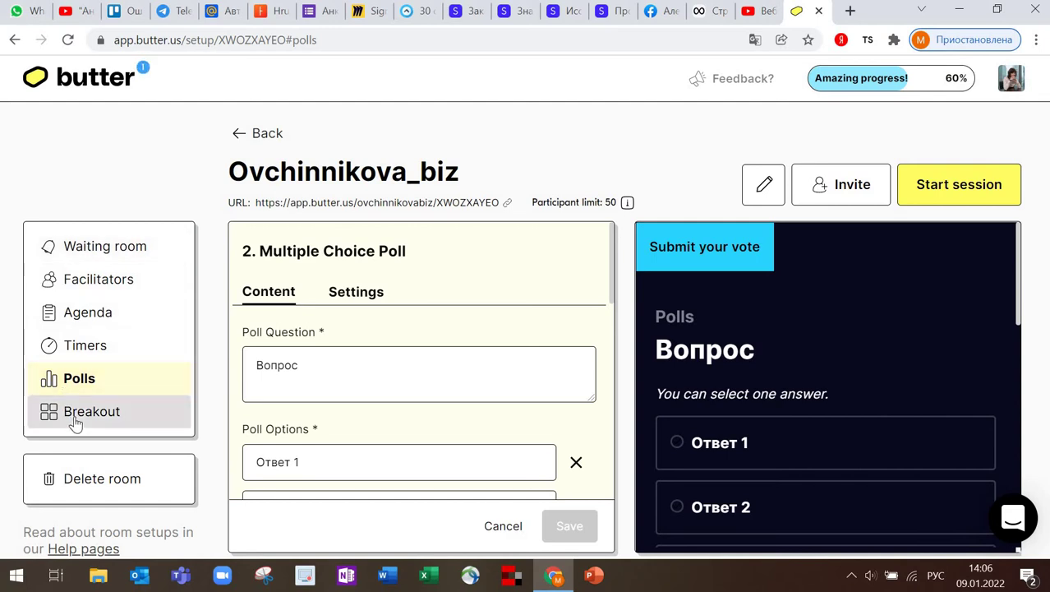
# Open the session setup of the "Задание 1" breakout and look through the available group name themes
pyautogui.click(76, 420)
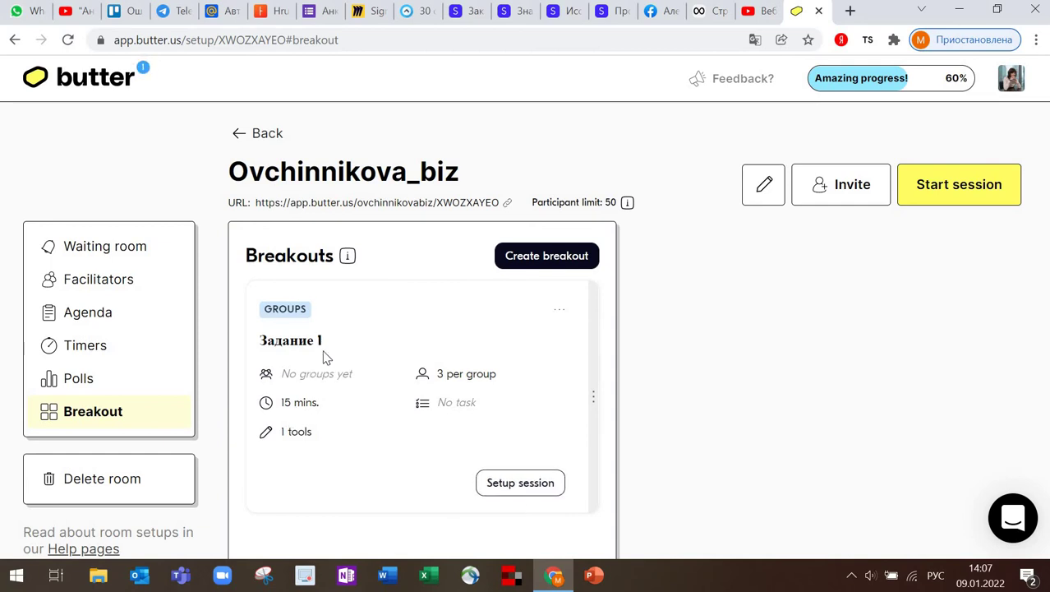
pyautogui.click(547, 484)
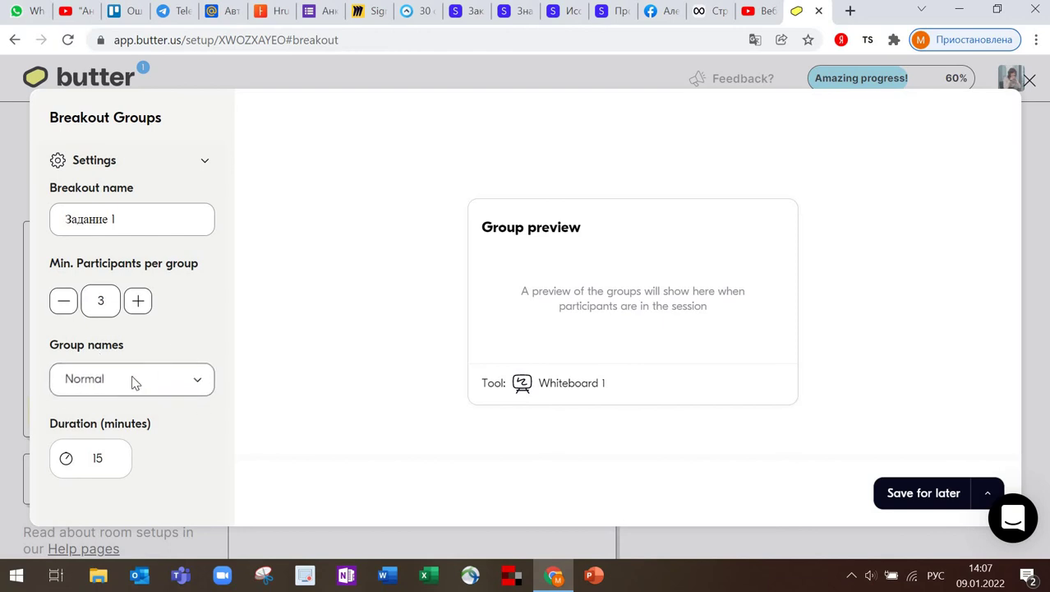
pyautogui.click(202, 385)
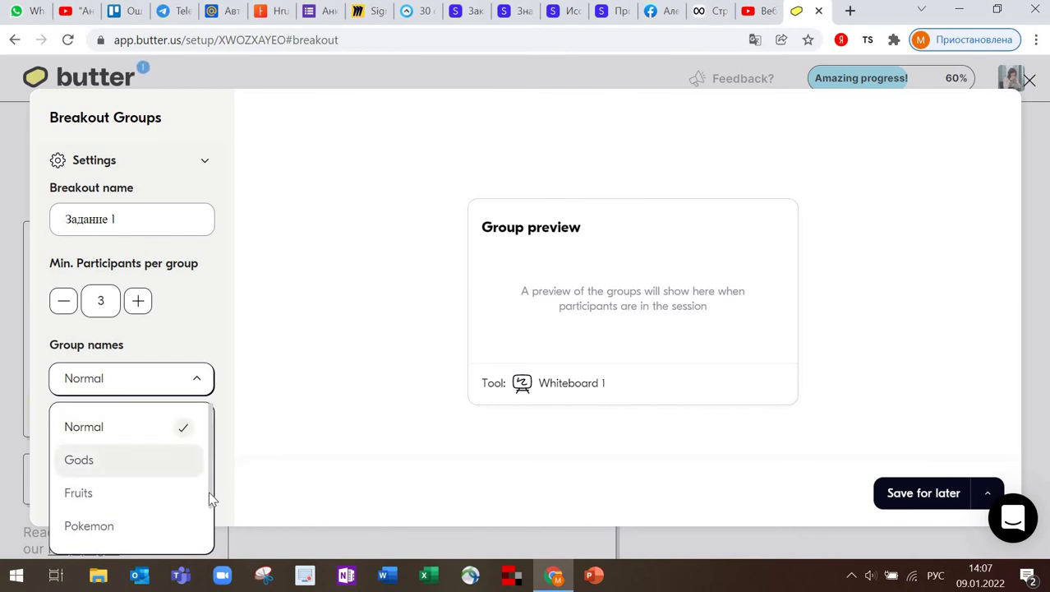
pyautogui.scroll(-2, 209, 497)
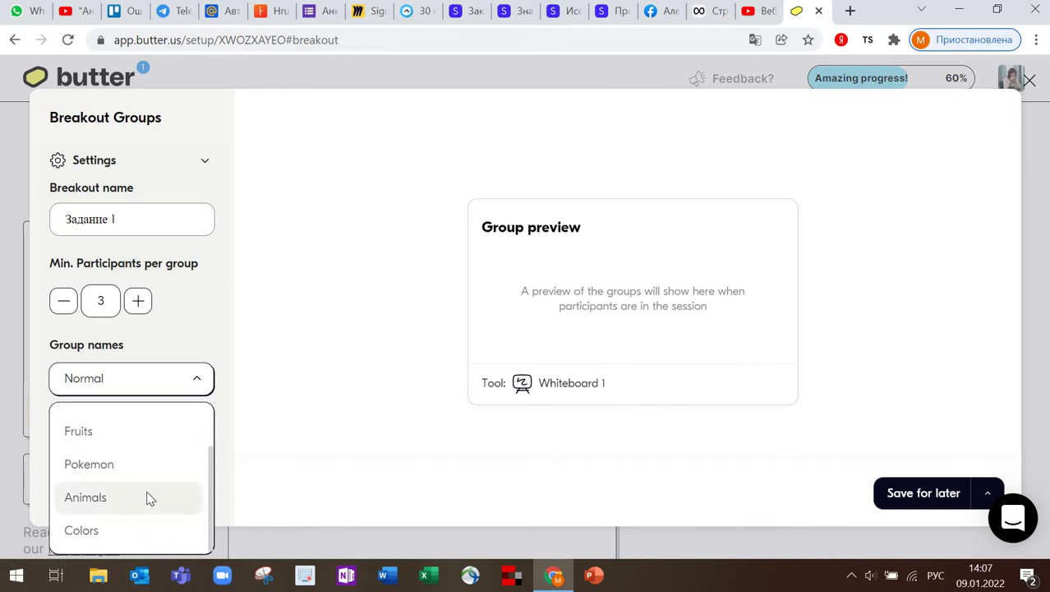
pyautogui.click(182, 338)
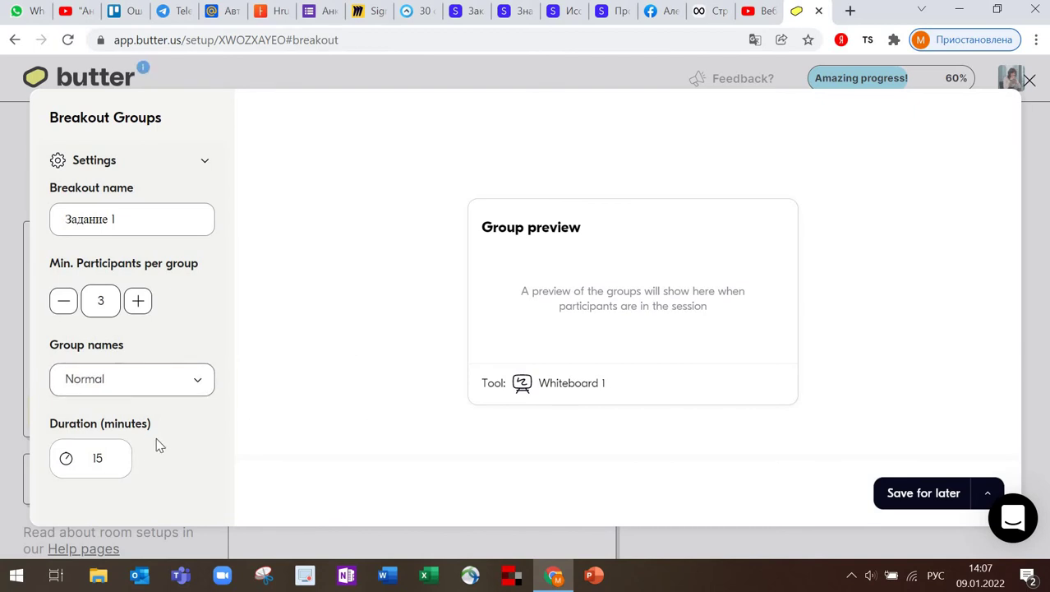
# Enter "Задание группы 1" as the description of the breakout's Task 1 and copy the text
pyautogui.click(205, 161)
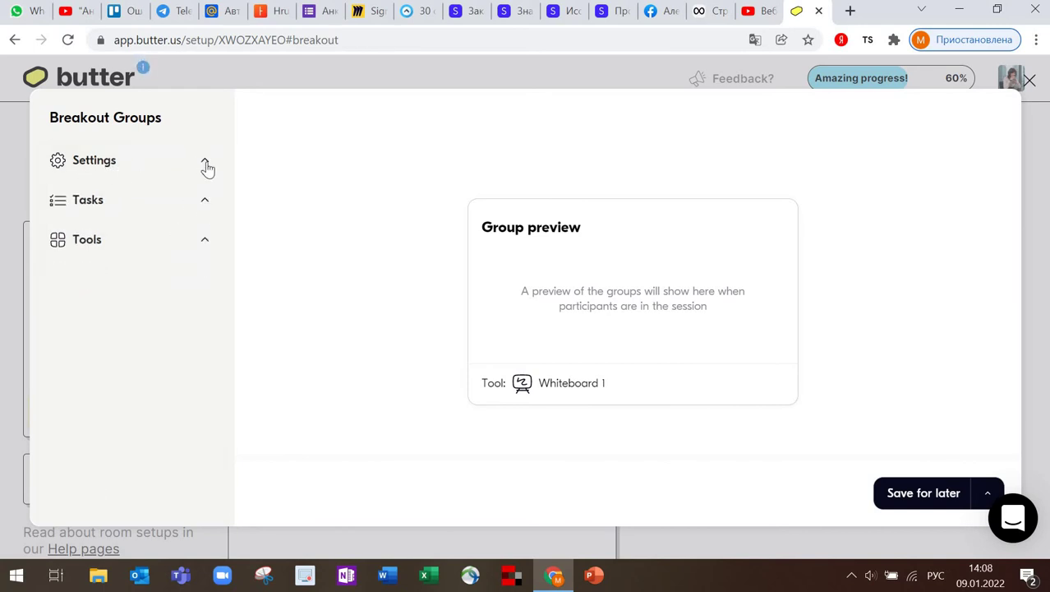
pyautogui.click(204, 202)
pyautogui.click(107, 258)
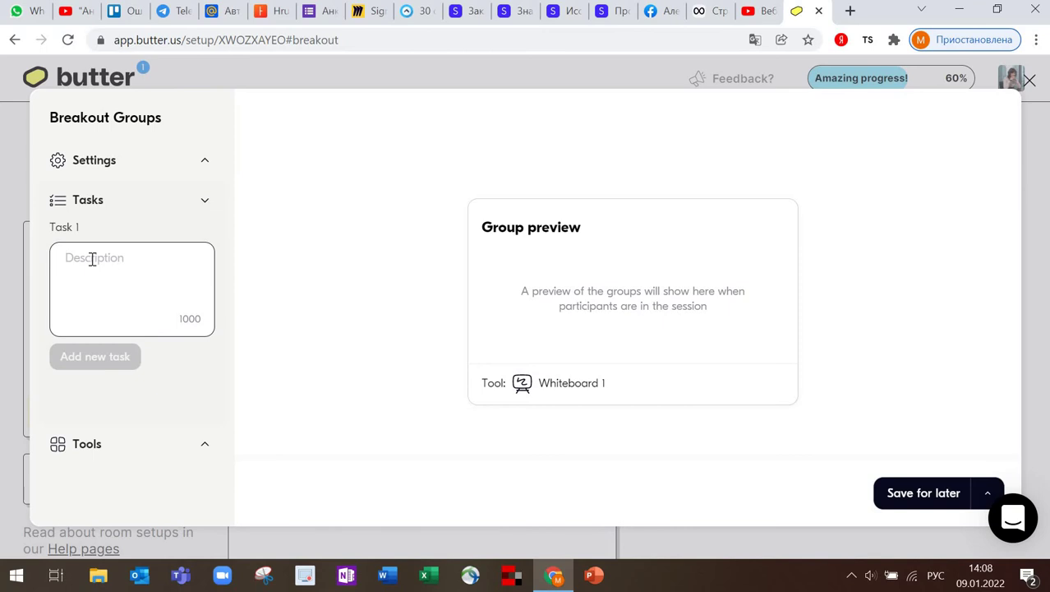
pyautogui.write('3ание груа')
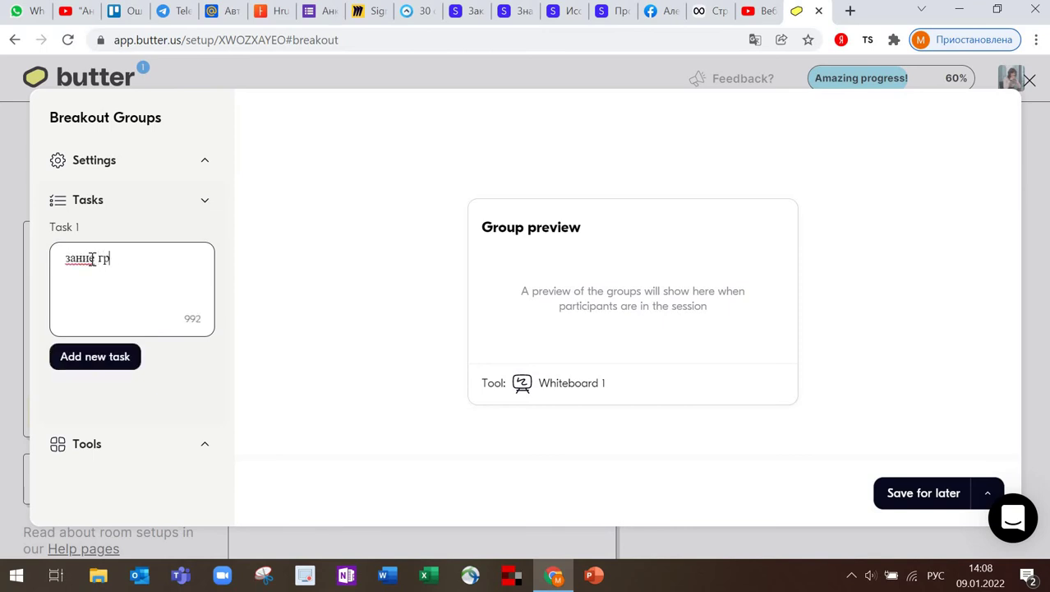
pyautogui.press('BackSpace')
pyautogui.press('BackSpace')
pyautogui.press('BackSpace')
pyautogui.press('BackSpace')
pyautogui.press('BackSpace')
pyautogui.press('BackSpace')
pyautogui.press('BackSpace')
pyautogui.press('BackSpace')
pyautogui.press('BackSpace')
pyautogui.press('BackSpace')
pyautogui.write('Задание группы й')
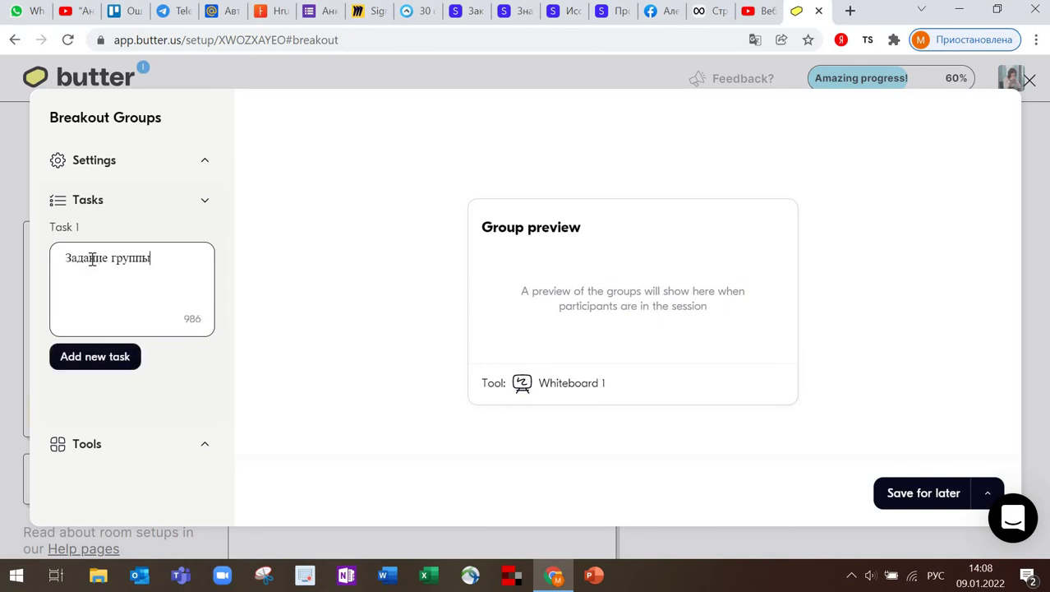
pyautogui.press('BackSpace')
pyautogui.write('1')
pyautogui.hotkey('ctrl', 'a')
pyautogui.hotkey('ctrl', 'c')
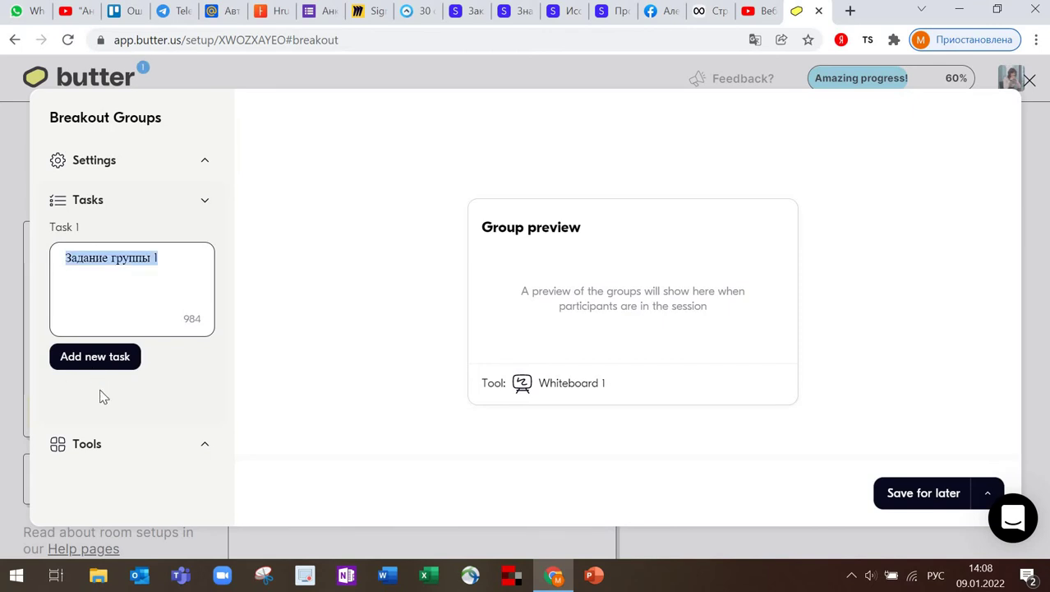
# Add a second task to the breakout with the description "Задание группы 2", reusing the copied text
pyautogui.click(95, 357)
pyautogui.click(81, 417)
pyautogui.hotkey('ctrl', 'v')
pyautogui.press('BackSpace')
pyautogui.write('2')
pyautogui.scroll(-2, 151, 413)
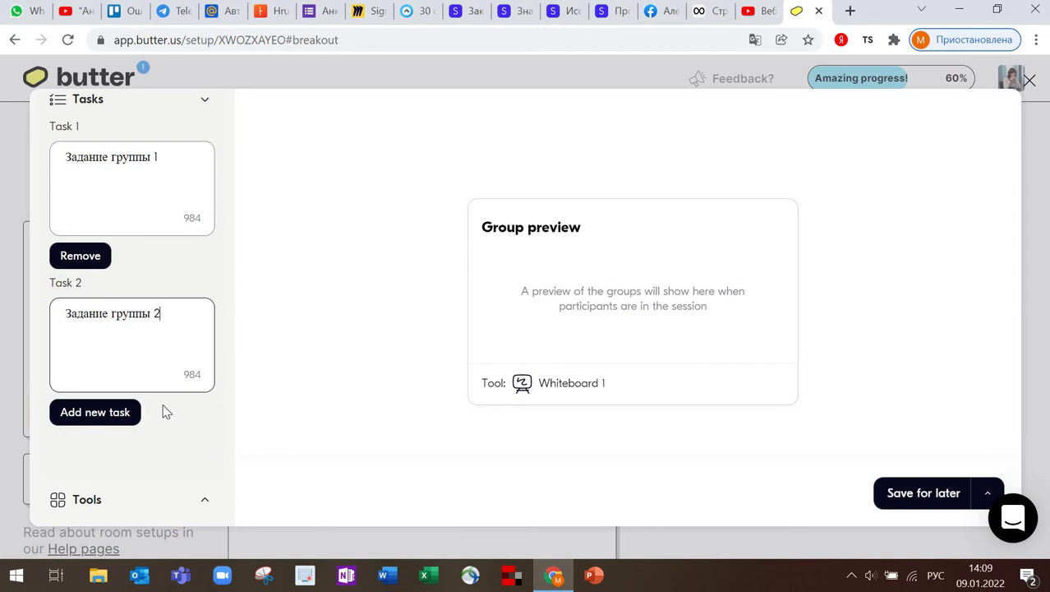
pyautogui.scroll(2, 174, 388)
# Examine the tools offered for the breakout groups and the Google Drive assignment options, without assigning it
pyautogui.click(205, 201)
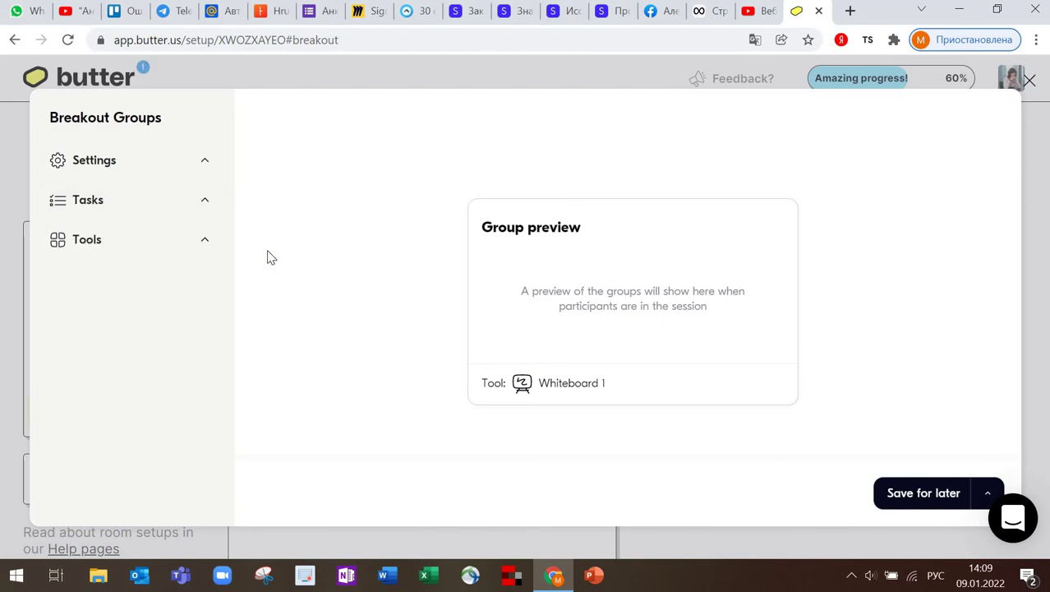
pyautogui.click(205, 242)
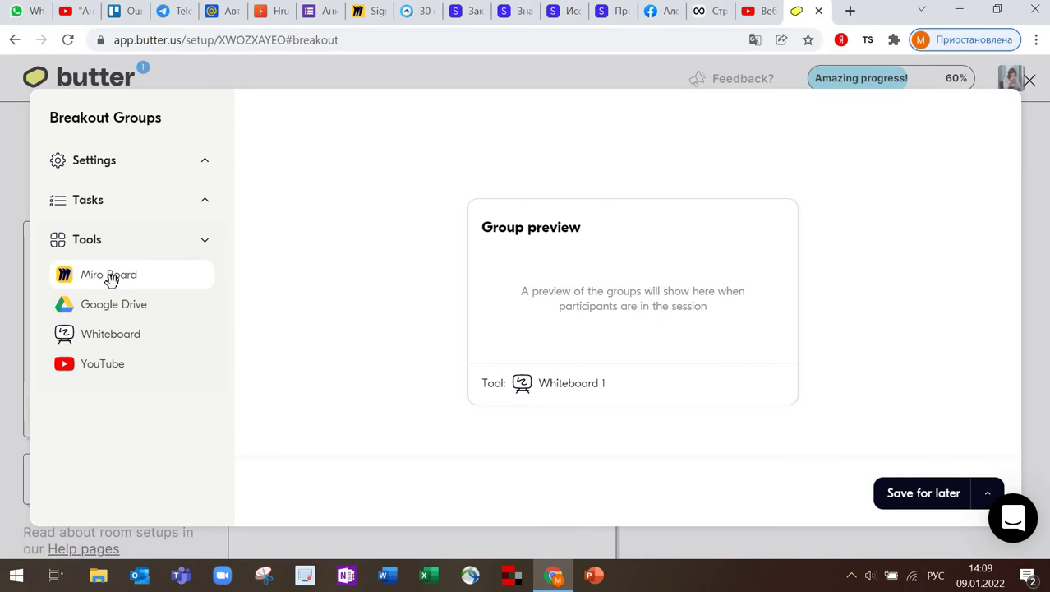
pyautogui.click(120, 313)
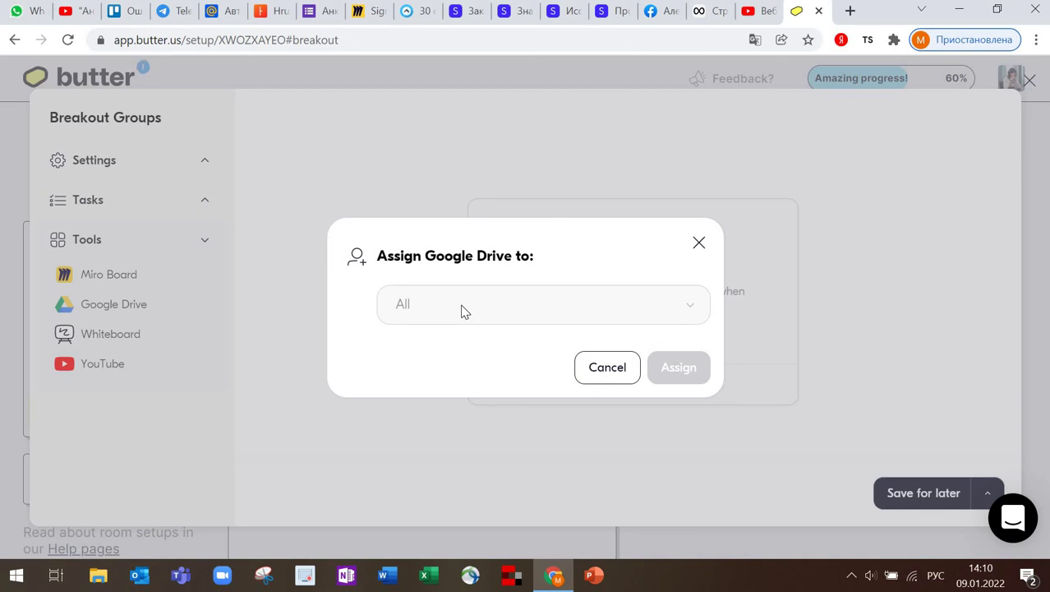
pyautogui.click(697, 244)
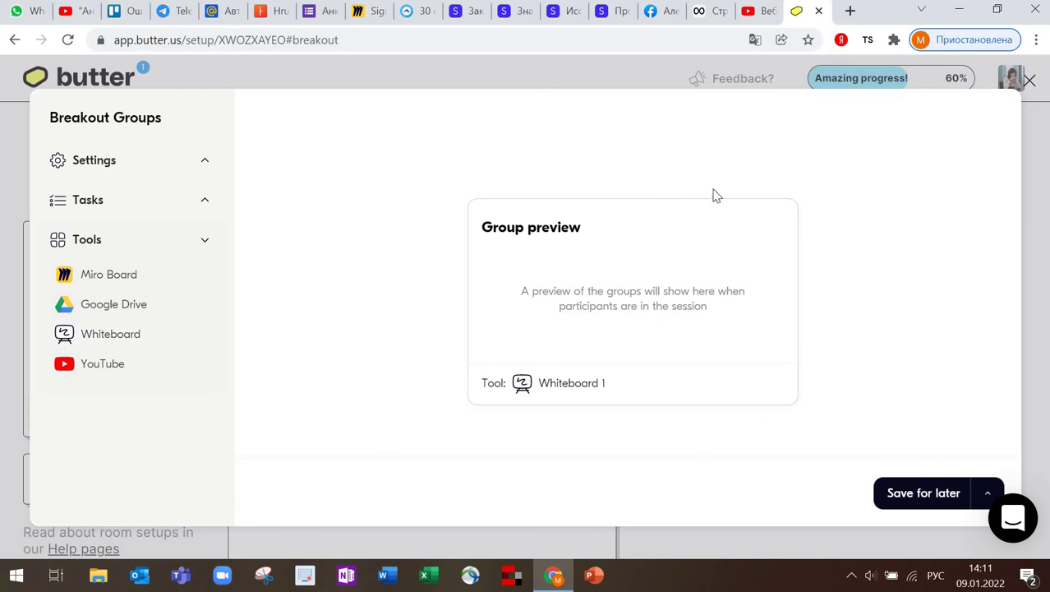
# Go over the breakout's settings, tasks and tools again, and view the Whiteboard assignment without assigning it
pyautogui.click(206, 244)
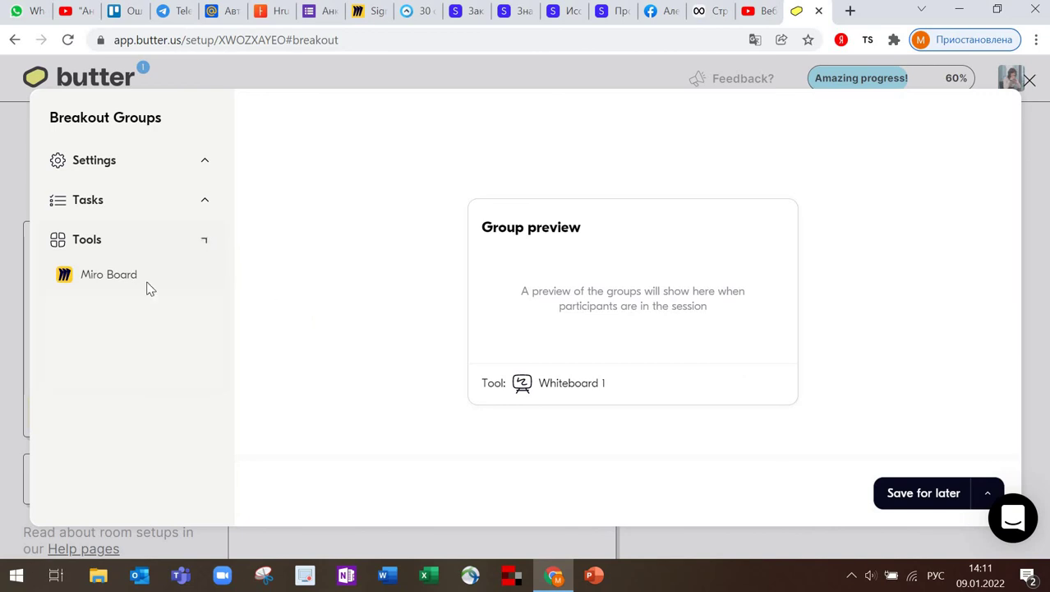
pyautogui.click(205, 167)
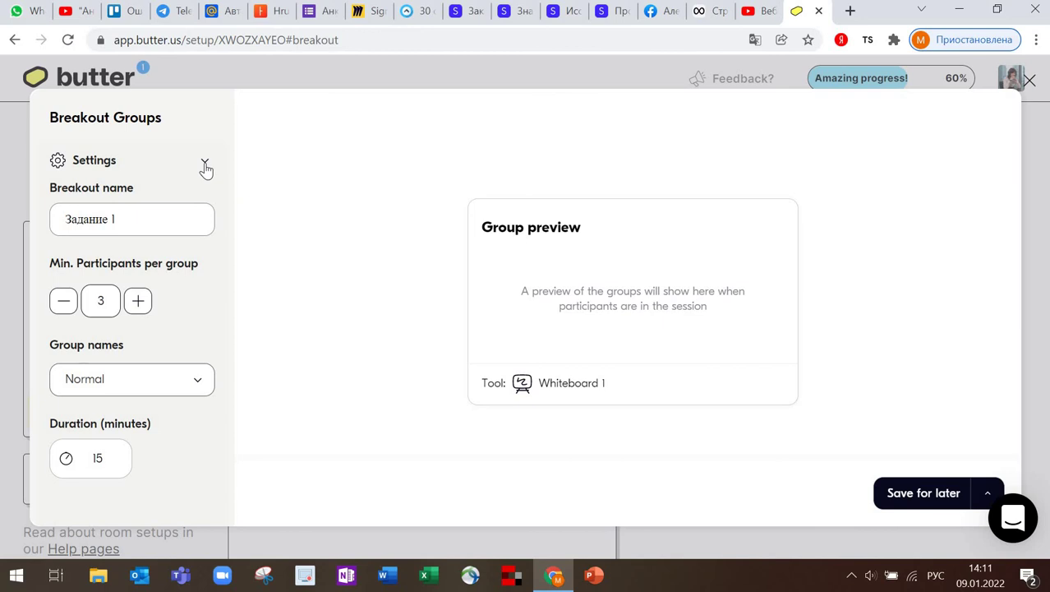
pyautogui.click(206, 166)
pyautogui.click(204, 206)
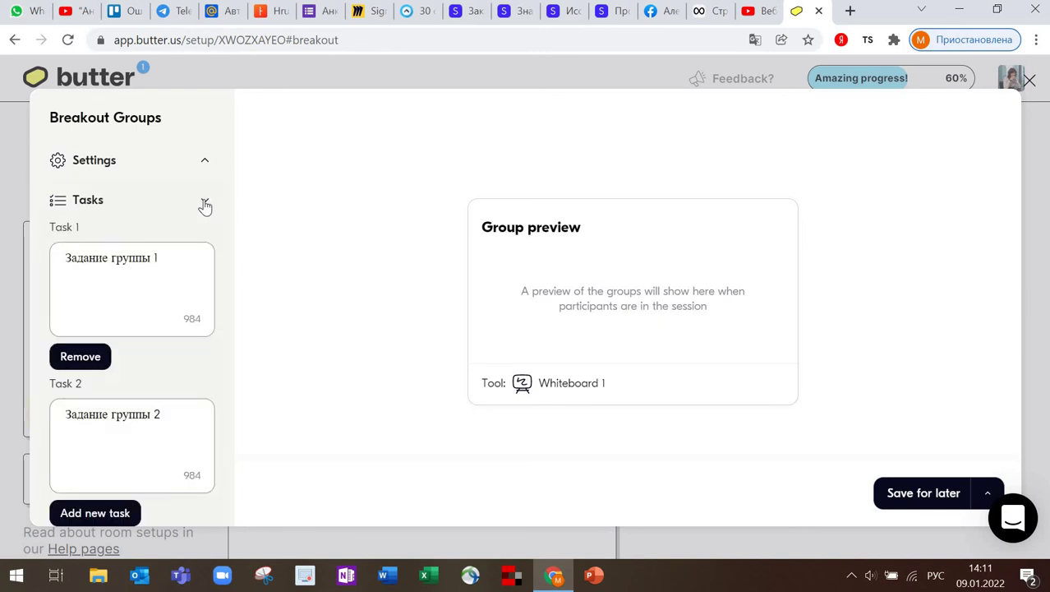
pyautogui.click(205, 203)
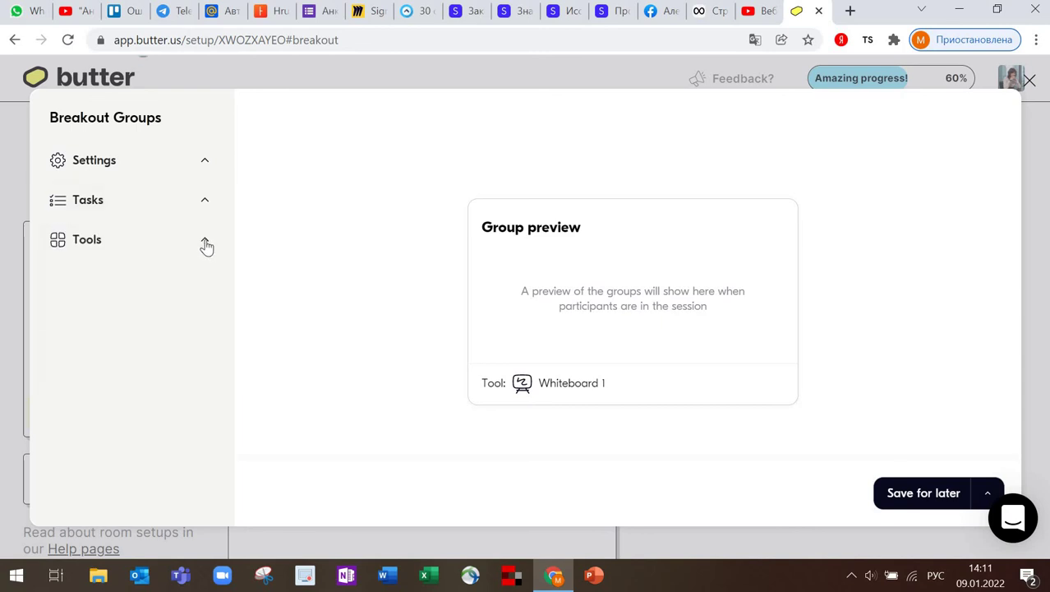
pyautogui.click(204, 241)
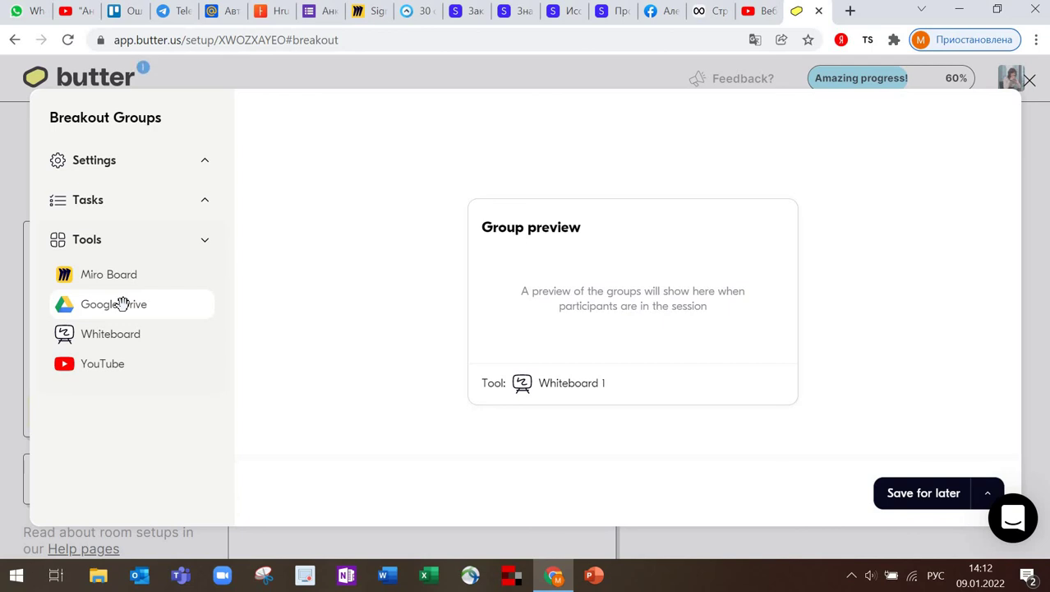
pyautogui.click(107, 338)
pyautogui.click(696, 245)
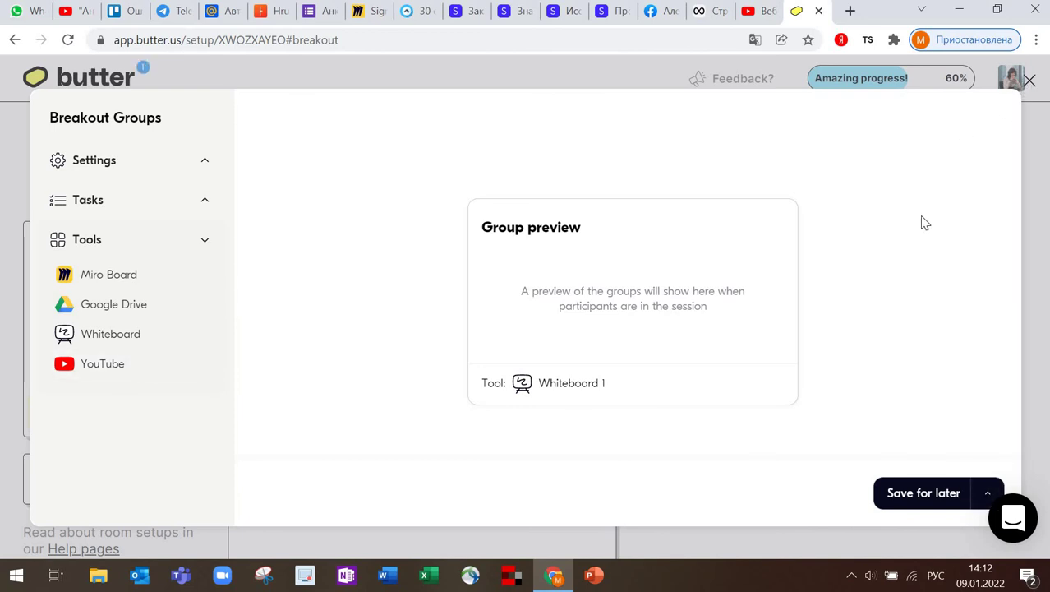
# Close the breakout setup without saving and return to the room's list of breakouts
pyautogui.click(1030, 80)
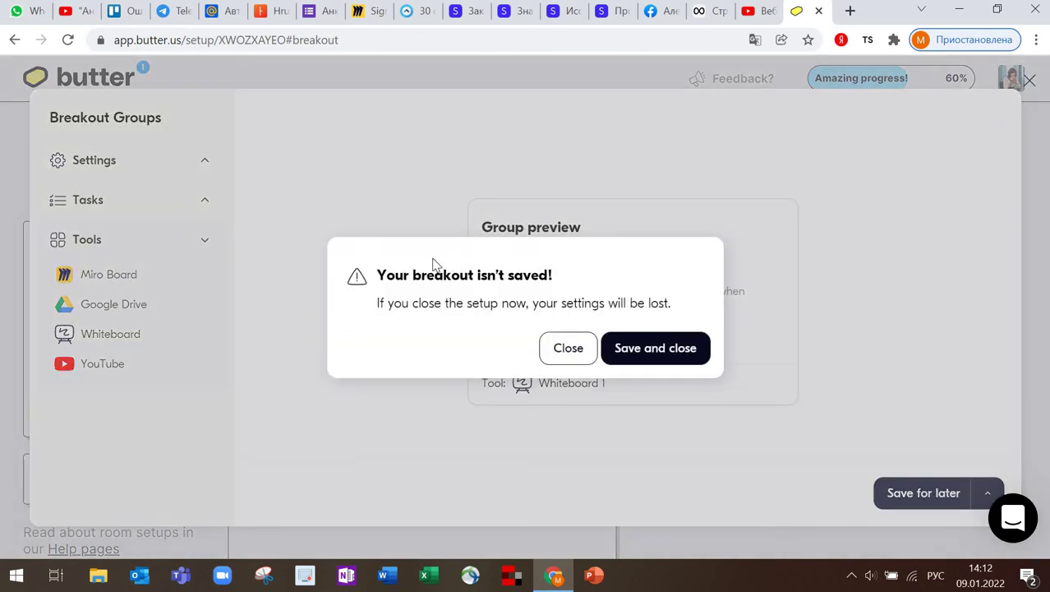
pyautogui.click(578, 353)
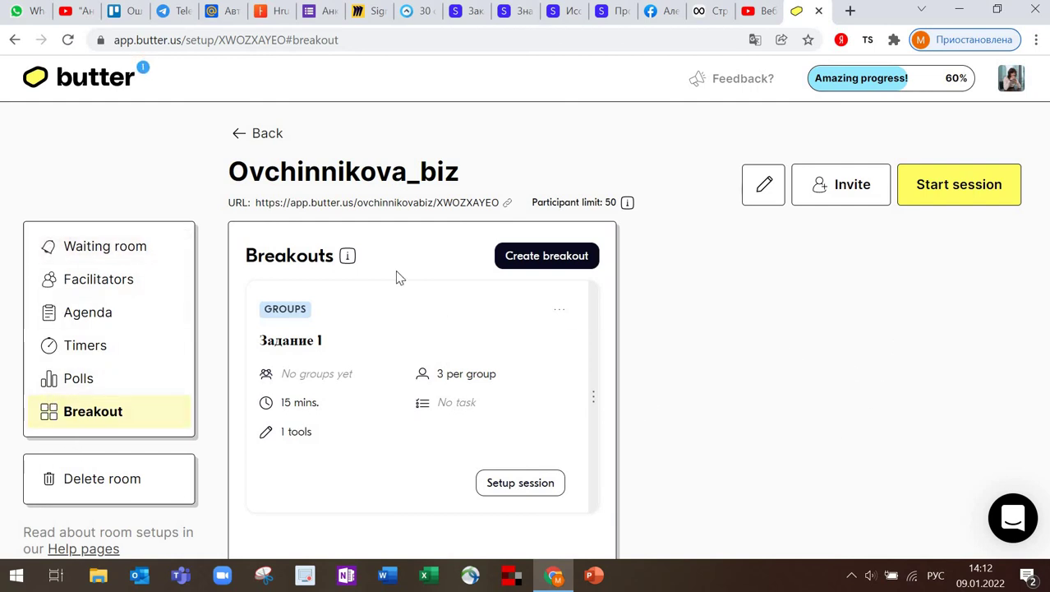
pyautogui.click(82, 421)
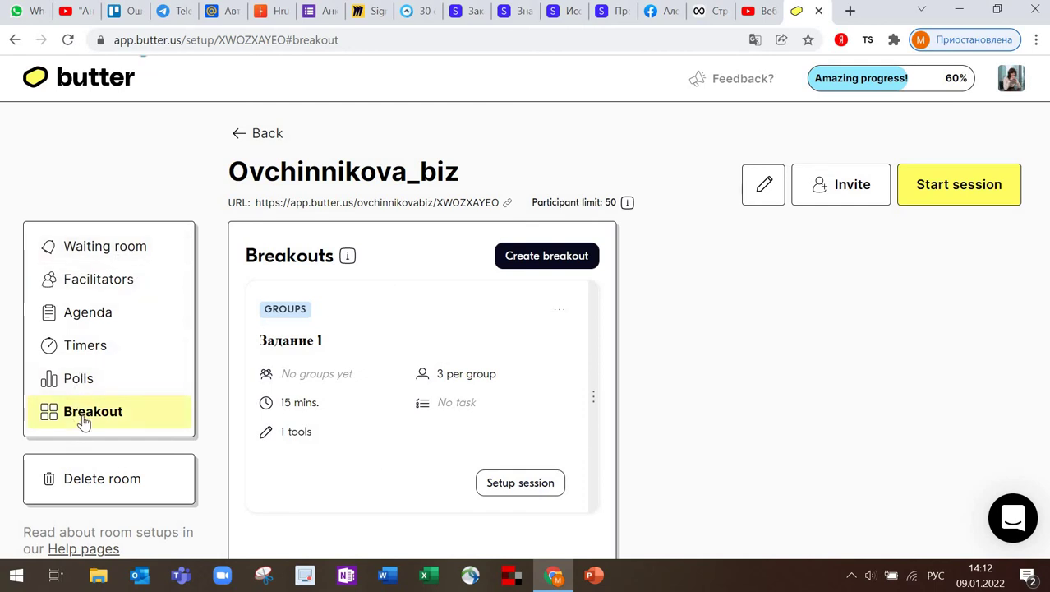